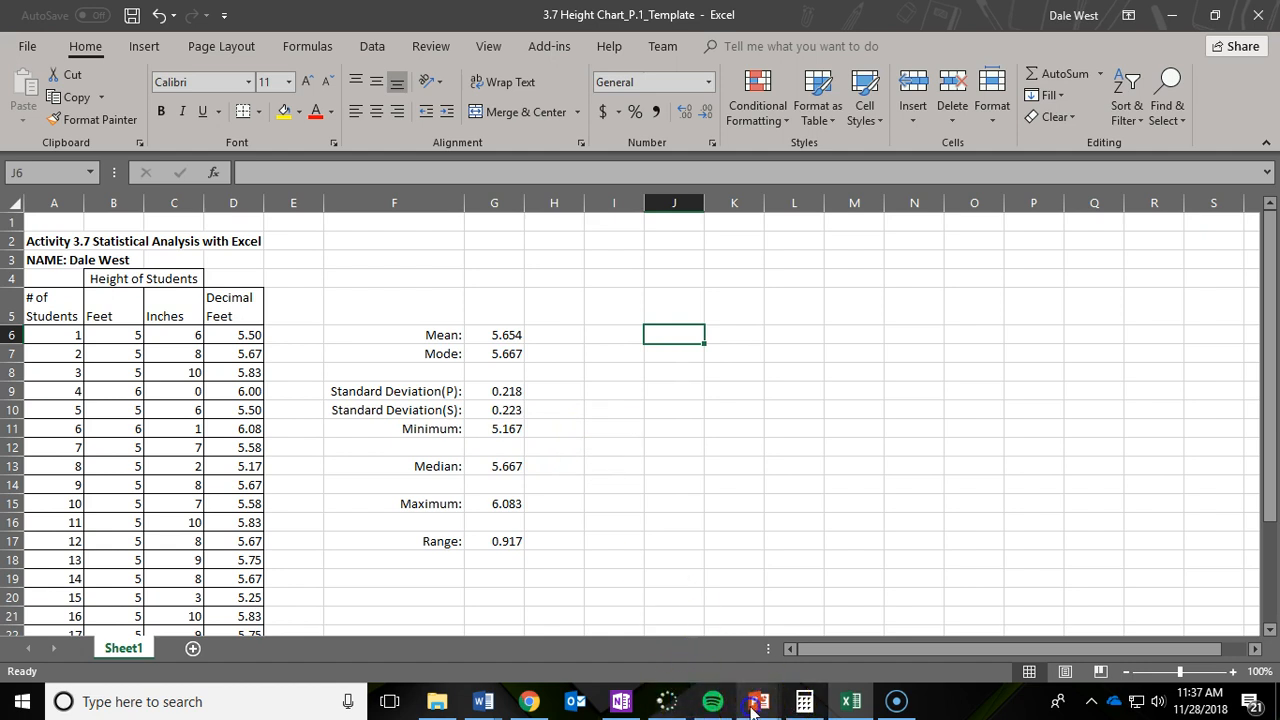
Step: Switch to the 3.5.A IntroSummaryStatistics presentation in PowerPoint to review the histogram slide, and return to the Excel height workbook
{"action": "mouse_move", "coordinate": [755, 708]}
{"action": "left_click", "coordinate": [714, 566]}
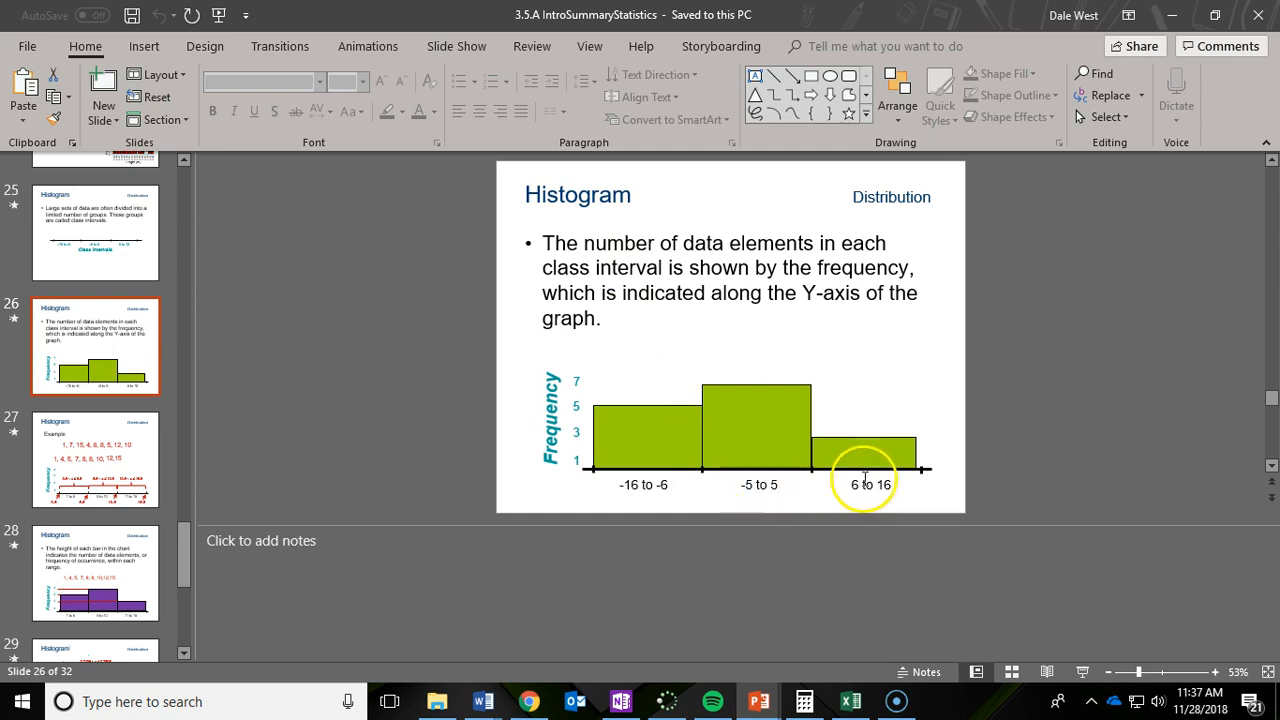
{"action": "left_click", "coordinate": [1182, 17]}
Step: Check the minimum height in the statistics and enter 5.00 as the first bin value in cell A30
{"action": "scroll", "coordinate": [132, 440], "scroll_direction": "down", "scroll_amount": 4}
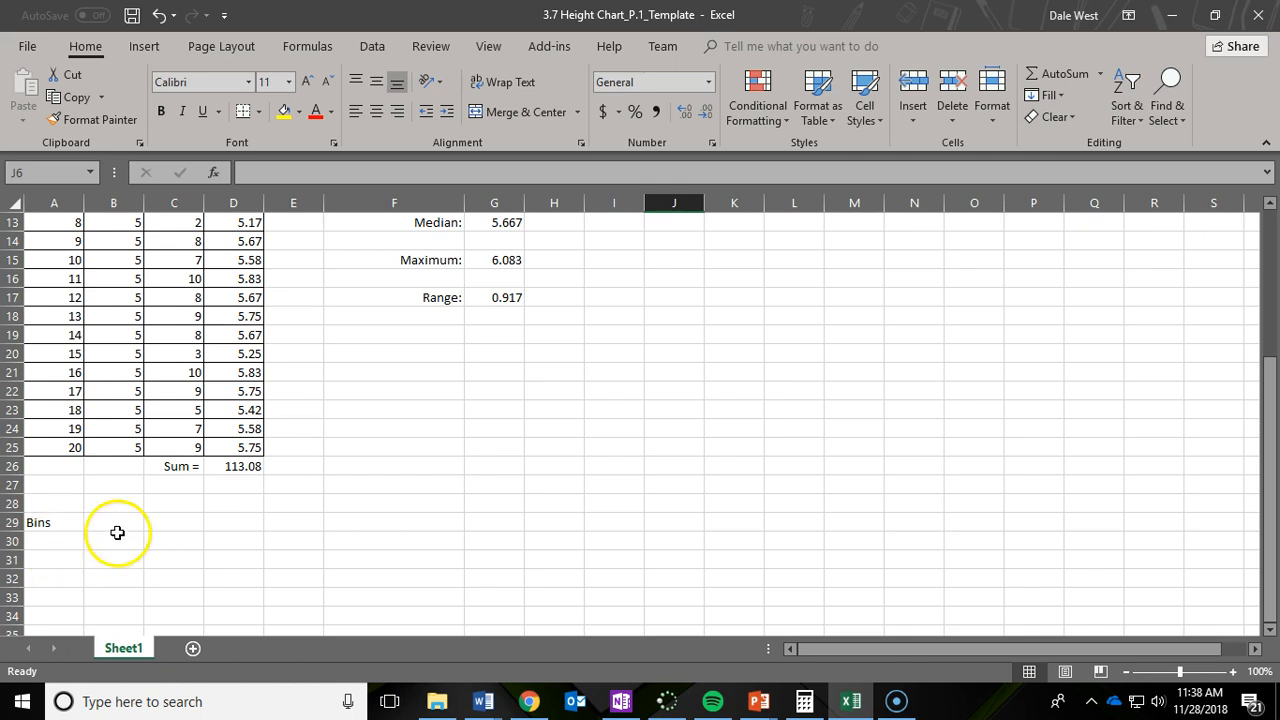
{"action": "scroll", "coordinate": [330, 428], "scroll_direction": "up", "scroll_amount": 1}
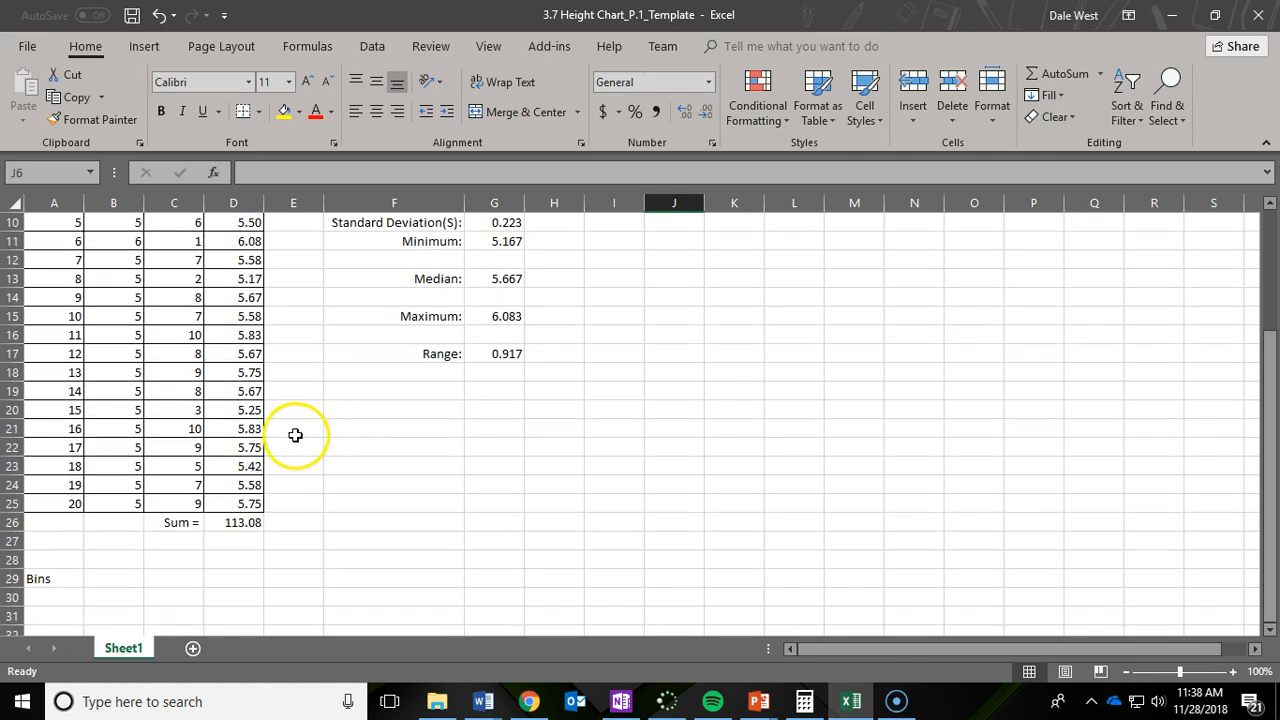
{"action": "scroll", "coordinate": [292, 438], "scroll_direction": "up", "scroll_amount": 3}
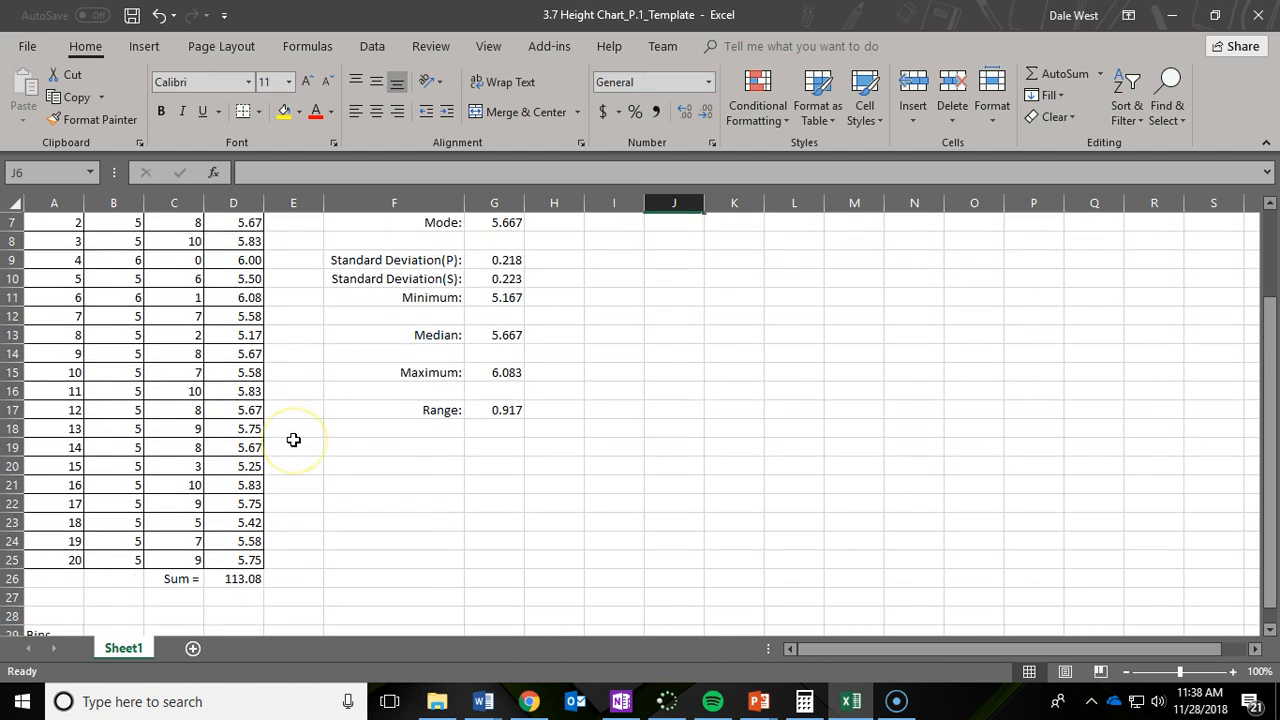
{"action": "scroll", "coordinate": [457, 426], "scroll_direction": "down", "scroll_amount": 2}
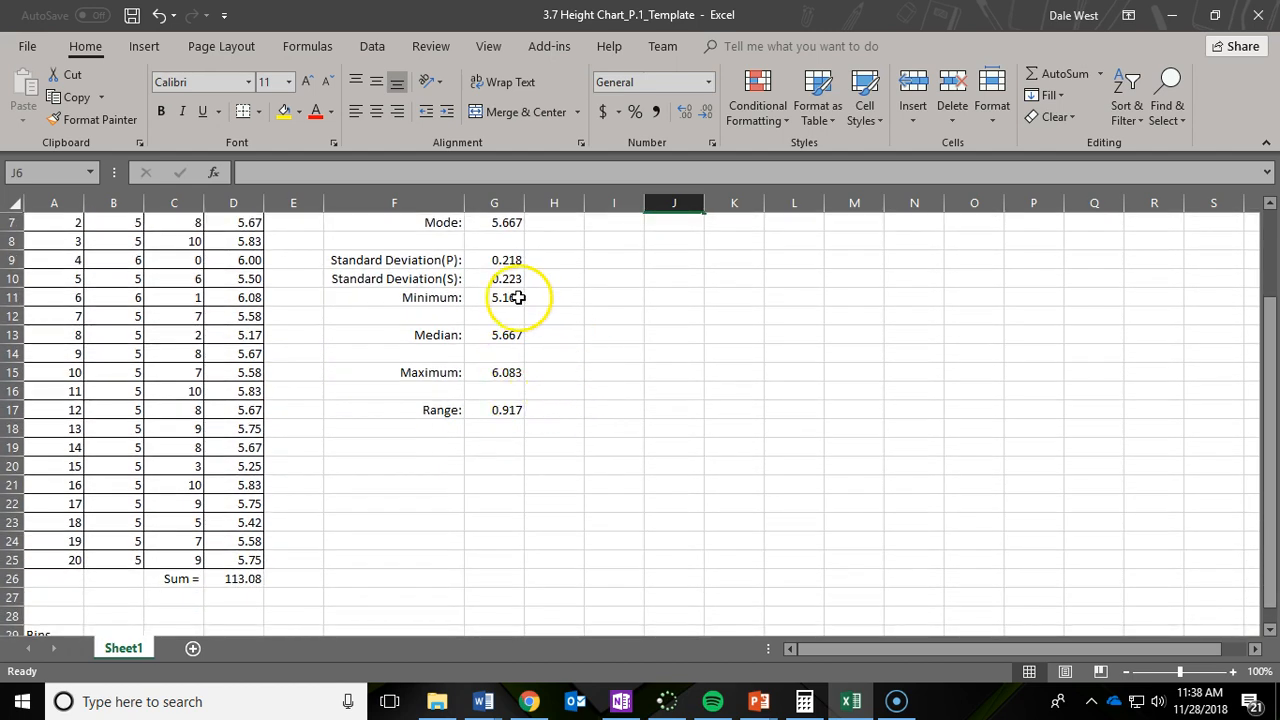
{"action": "scroll", "coordinate": [323, 477], "scroll_direction": "down", "scroll_amount": 1}
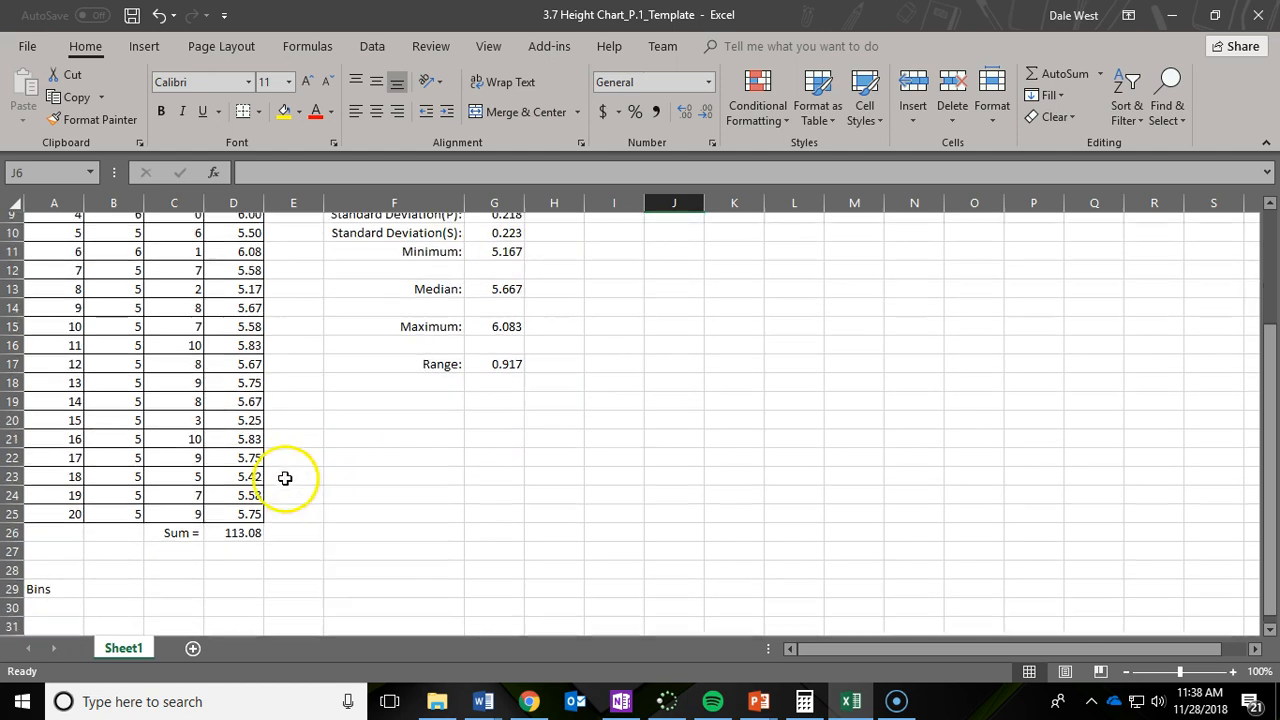
{"action": "left_click", "coordinate": [57, 601]}
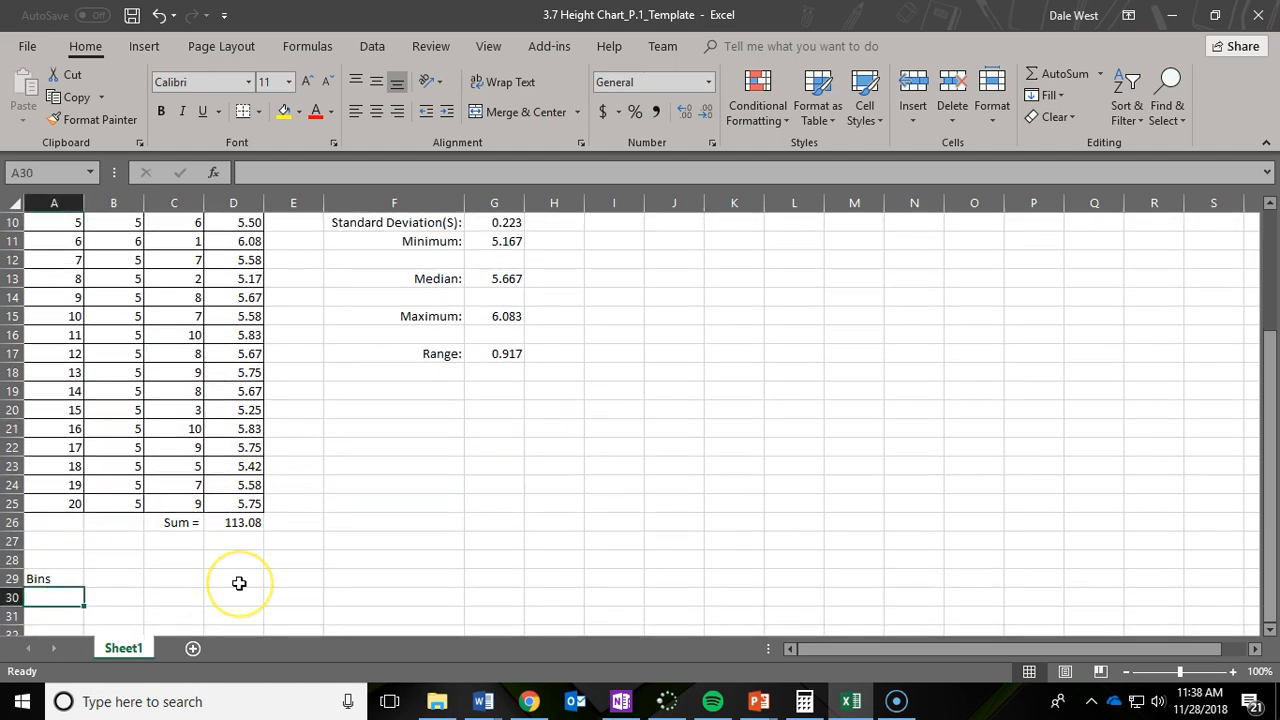
{"action": "type", "text": "5."}
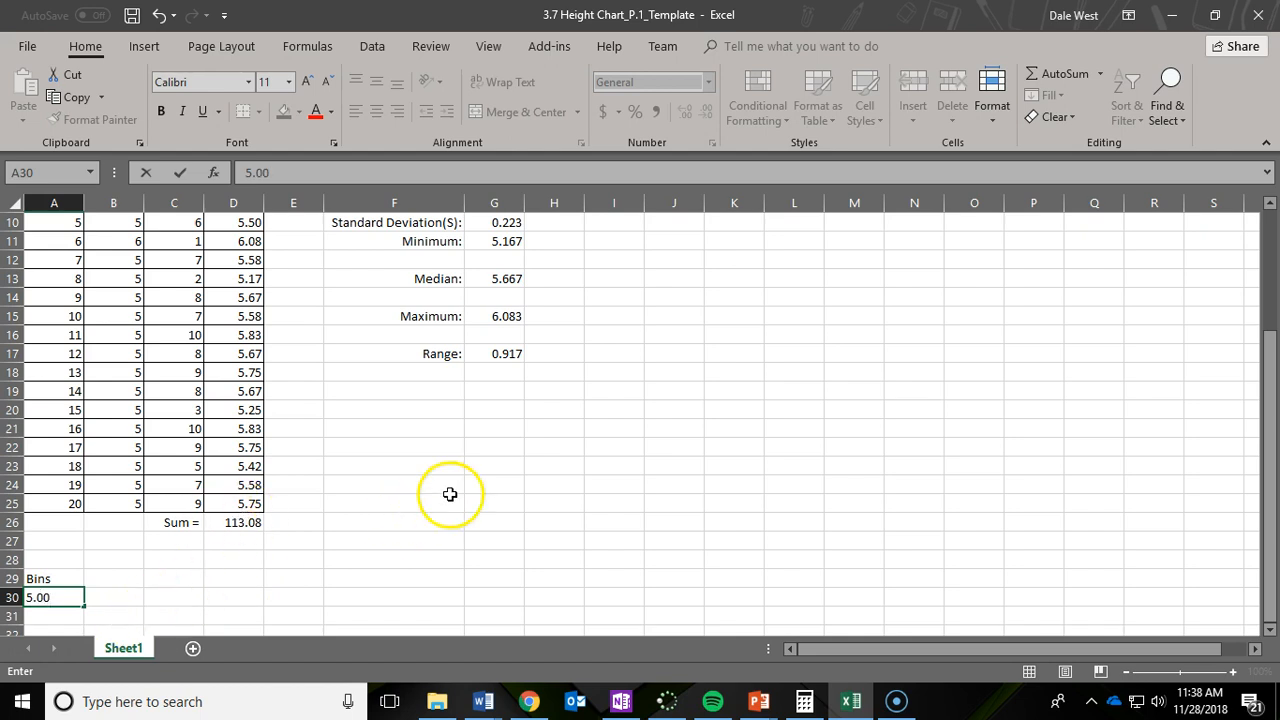
{"action": "scroll", "coordinate": [470, 490], "scroll_direction": "up", "scroll_amount": 2}
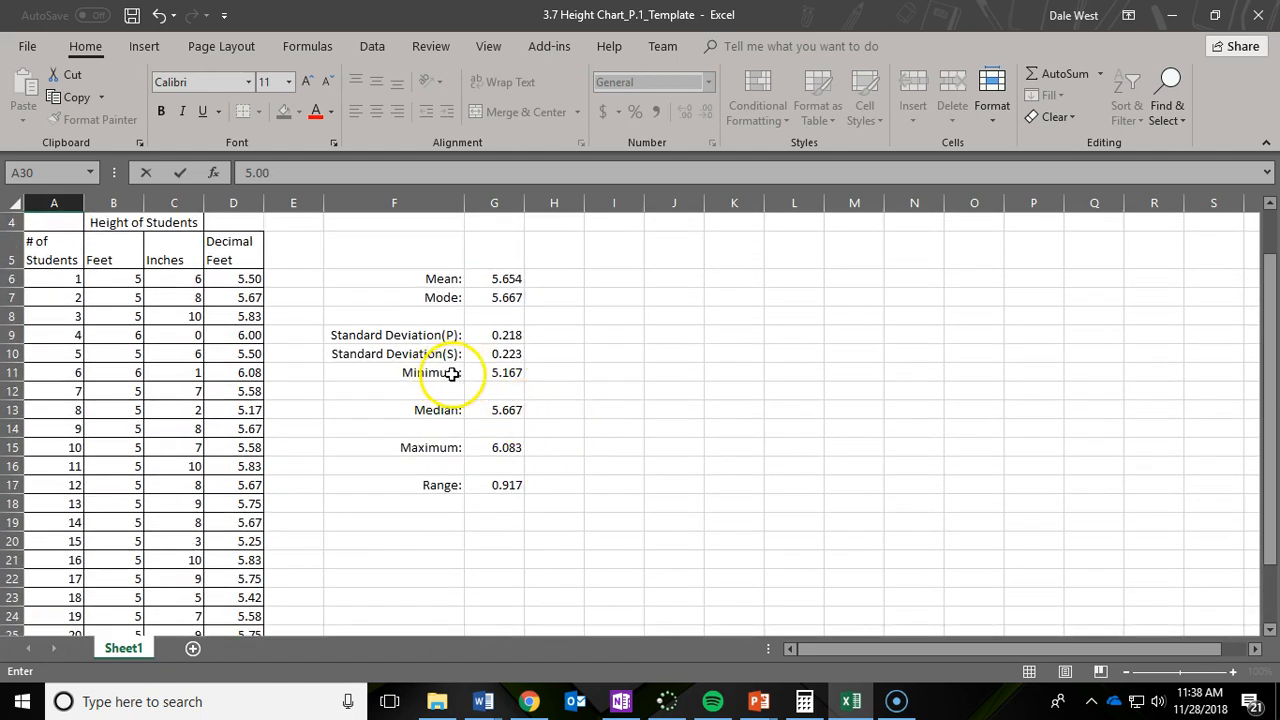
{"action": "scroll", "coordinate": [329, 534], "scroll_direction": "down", "scroll_amount": 2}
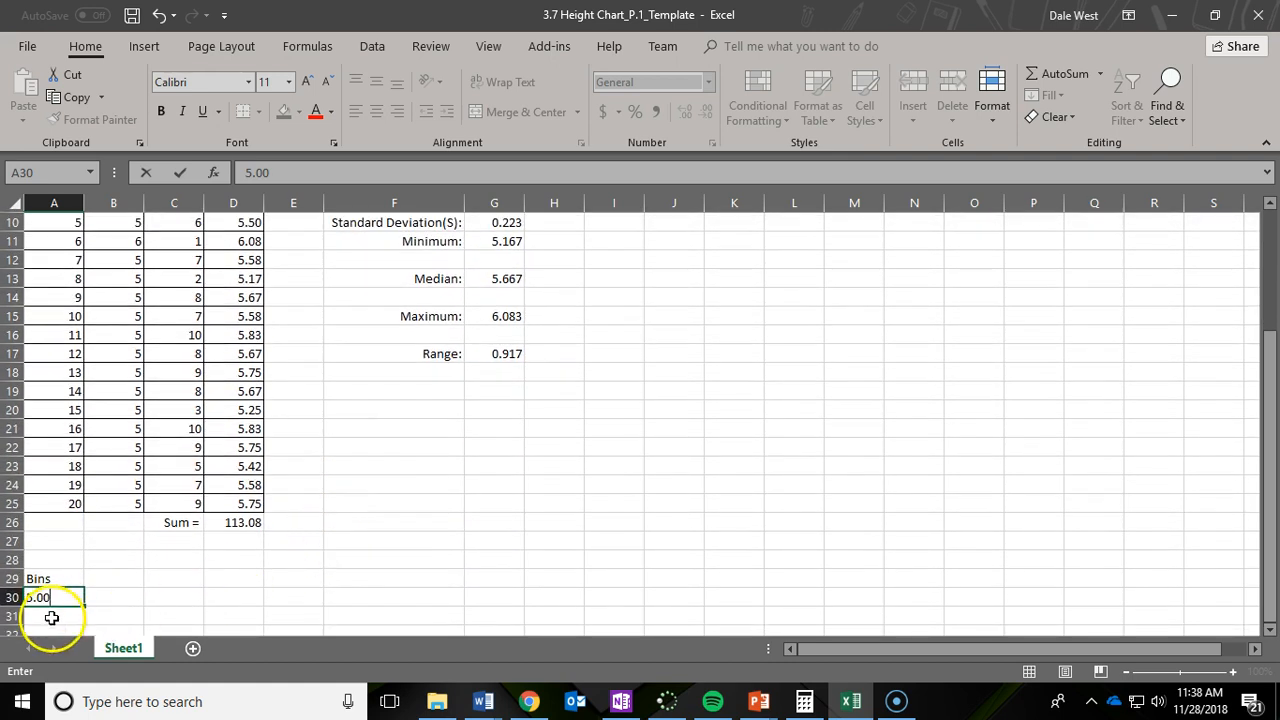
{"action": "left_click", "coordinate": [53, 617]}
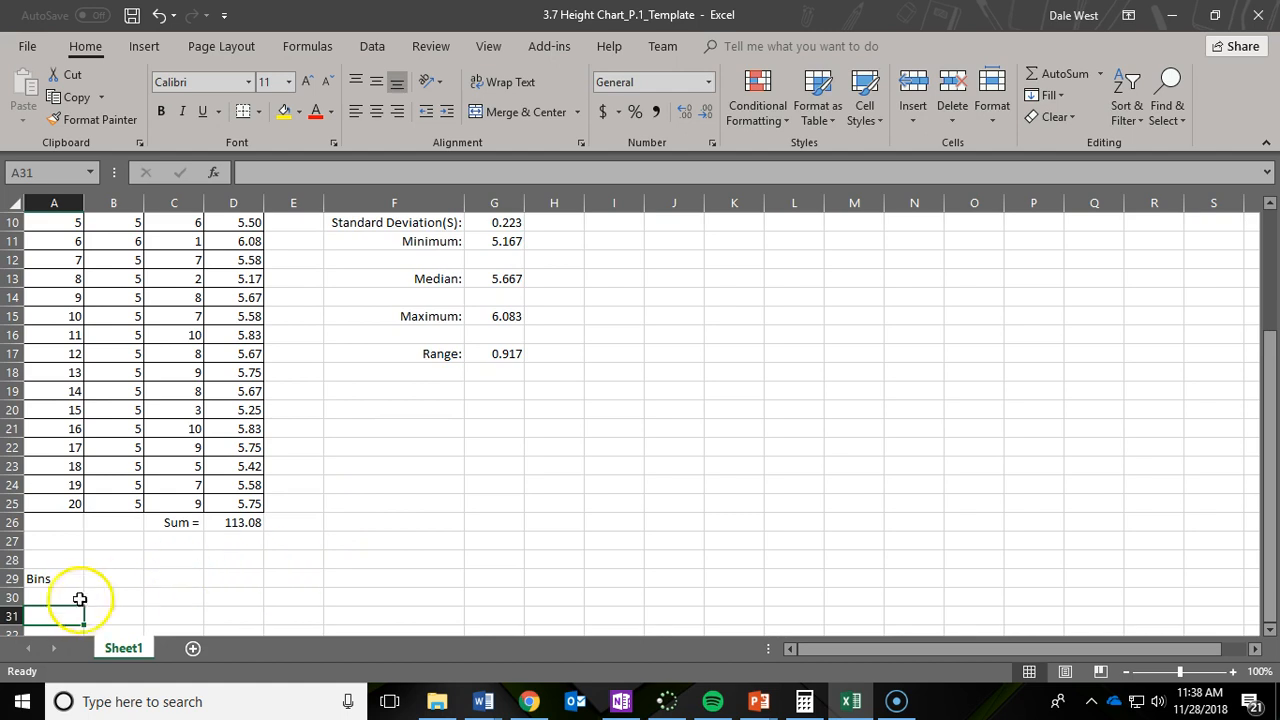
Step: Check the maximum and range, and enter bin values 5.25 in cell A31 and 5.50 in cell A32
{"action": "scroll", "coordinate": [451, 449], "scroll_direction": "up", "scroll_amount": 2}
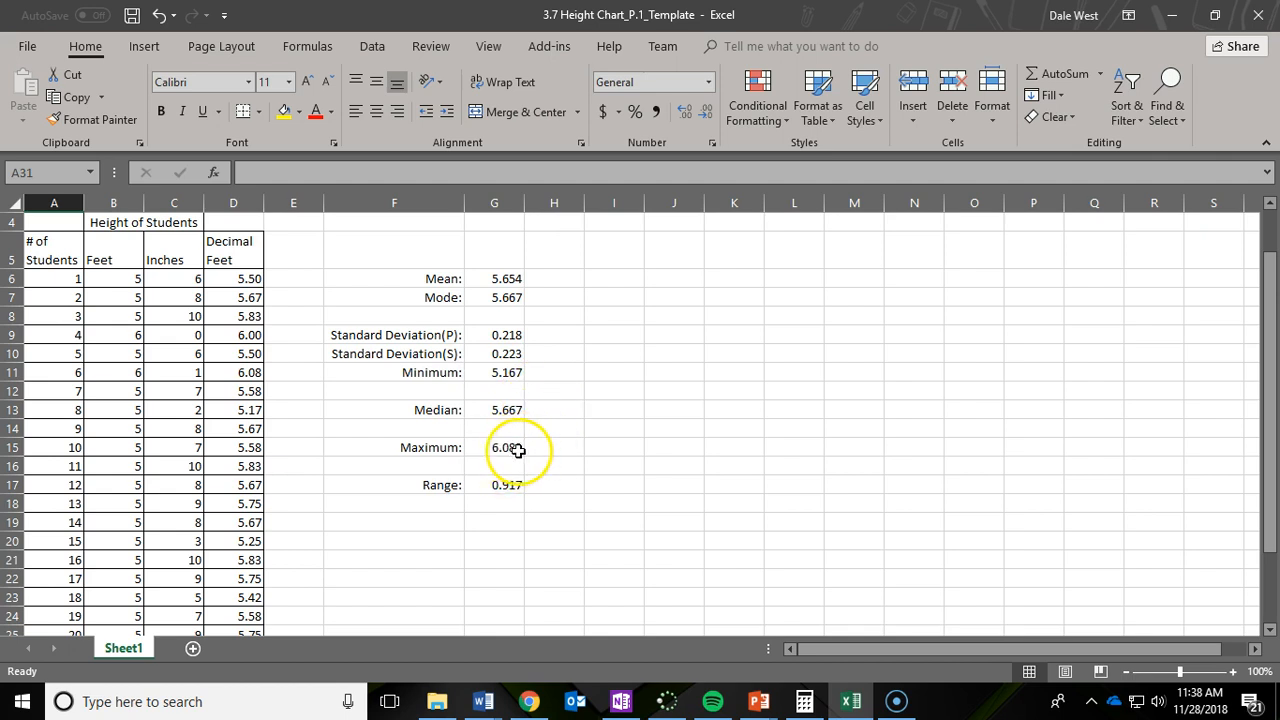
{"action": "scroll", "coordinate": [314, 482], "scroll_direction": "down", "scroll_amount": 1}
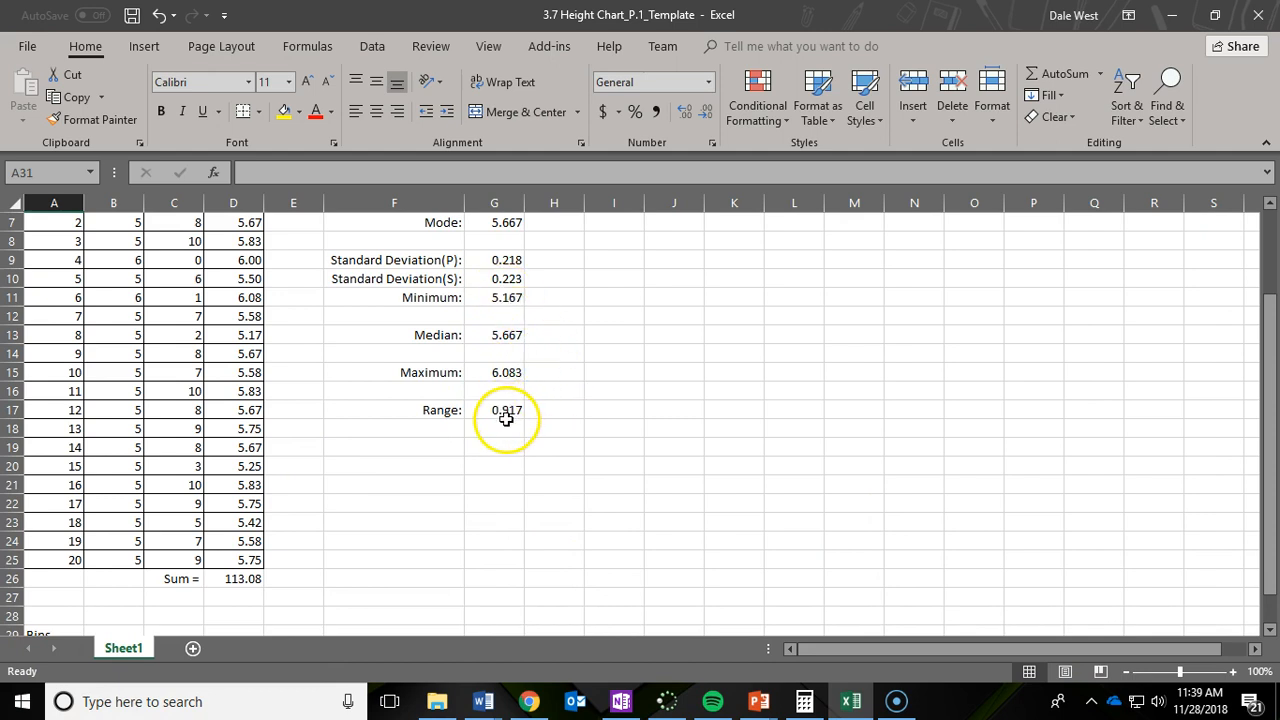
{"action": "scroll", "coordinate": [186, 557], "scroll_direction": "down", "scroll_amount": 3}
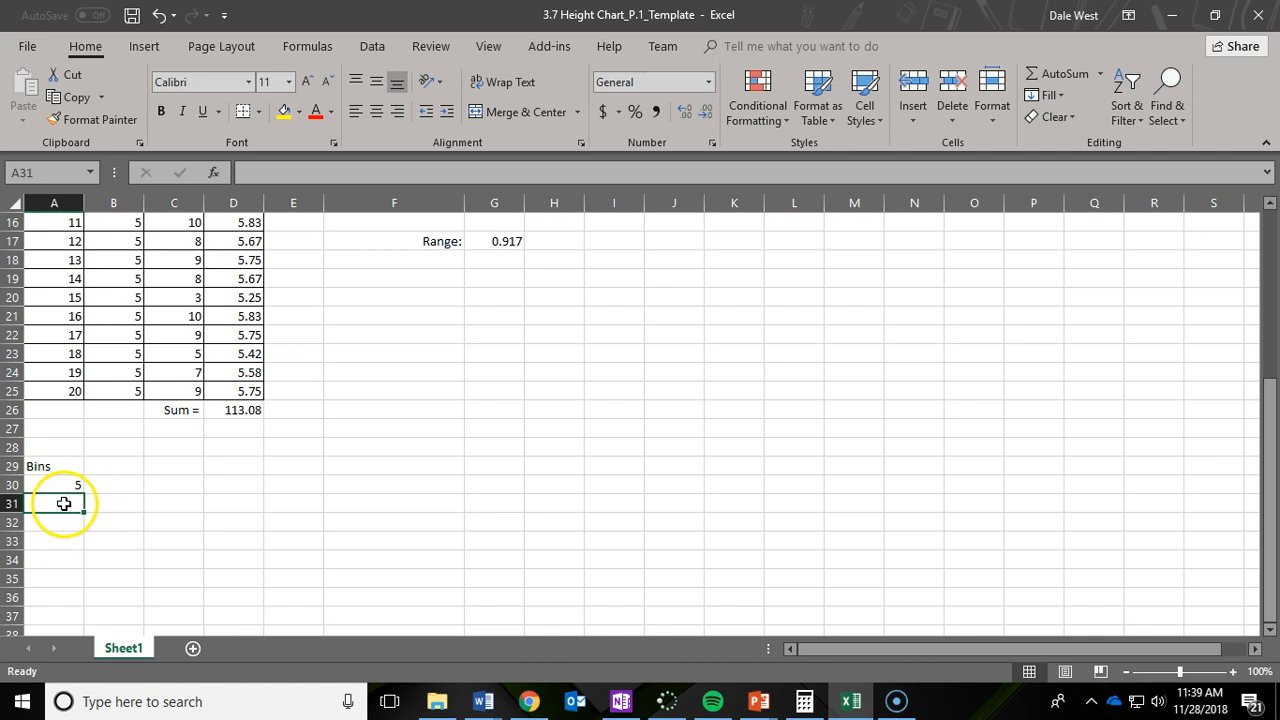
{"action": "double_click", "coordinate": [64, 503]}
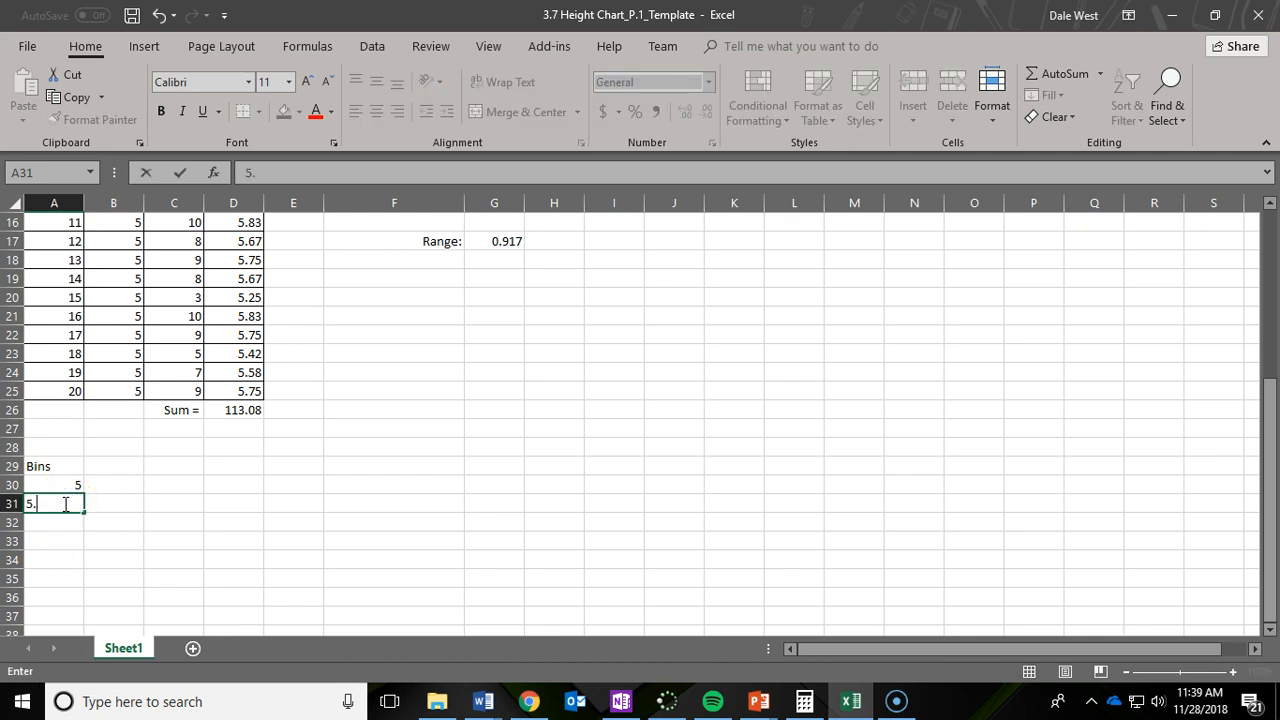
{"action": "type", "text": "5.25"}
{"action": "left_click", "coordinate": [69, 528]}
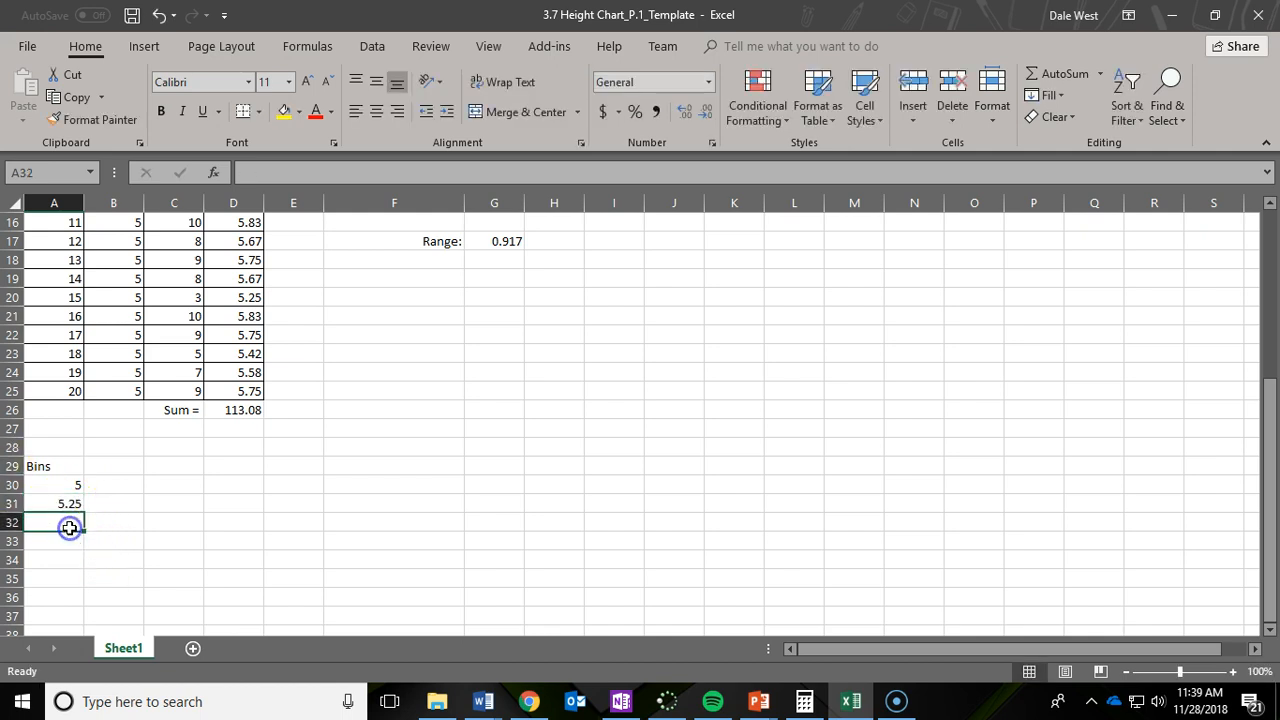
{"action": "type", "text": "5"}
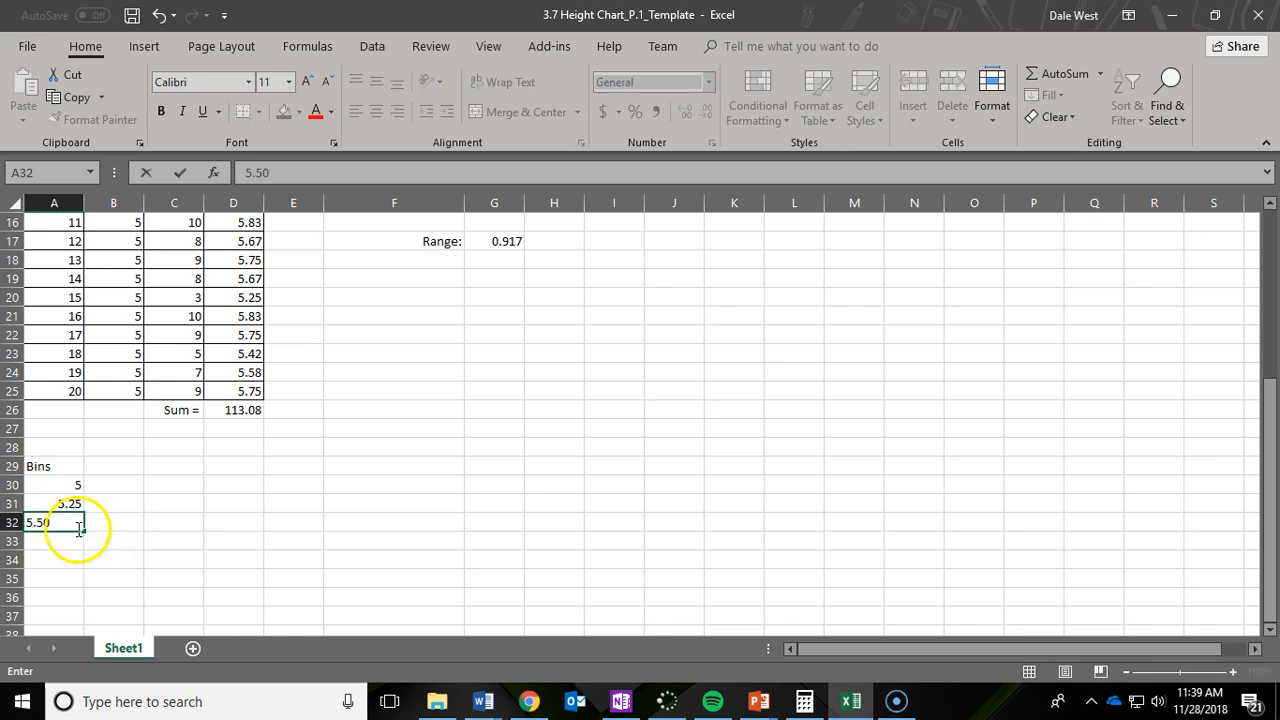
{"action": "type", "text": ".50"}
{"action": "left_click", "coordinate": [62, 541]}
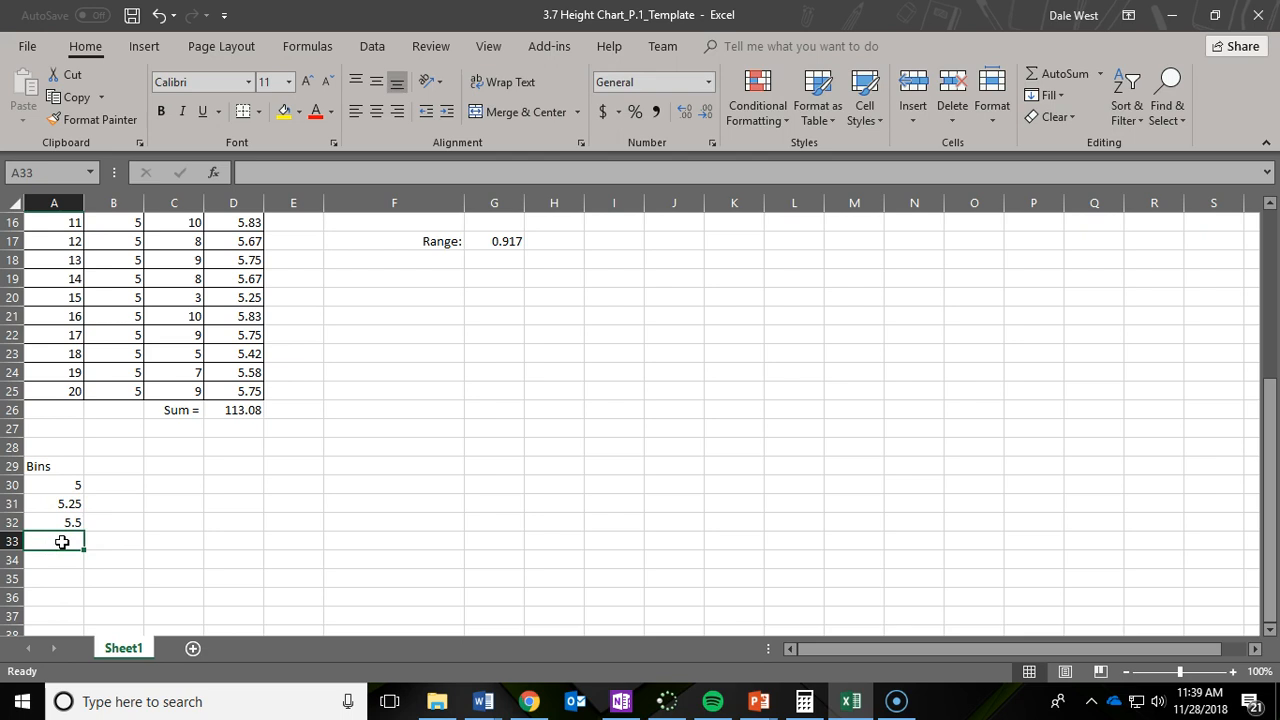
Step: Complete the bin list by entering 5.75, 6.0 and 6.25 in cells A33 through A35
{"action": "type", "text": "5.75"}
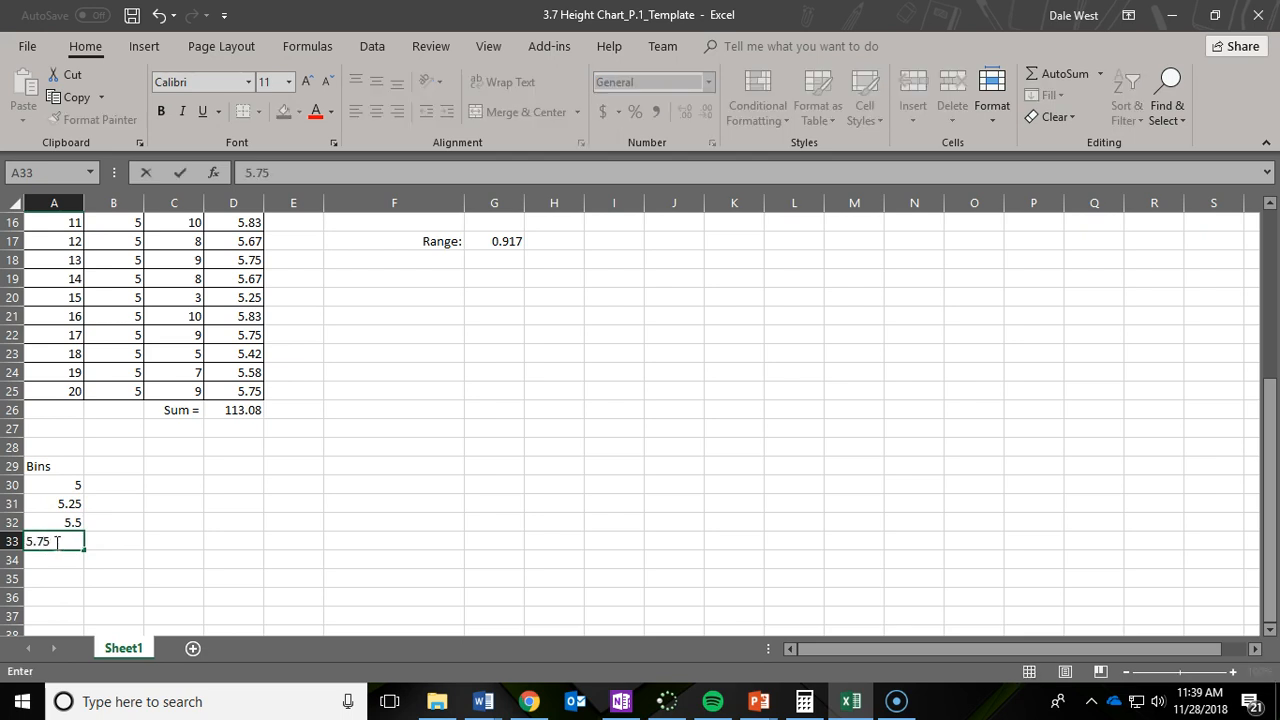
{"action": "left_click", "coordinate": [55, 561]}
{"action": "type", "text": "6"}
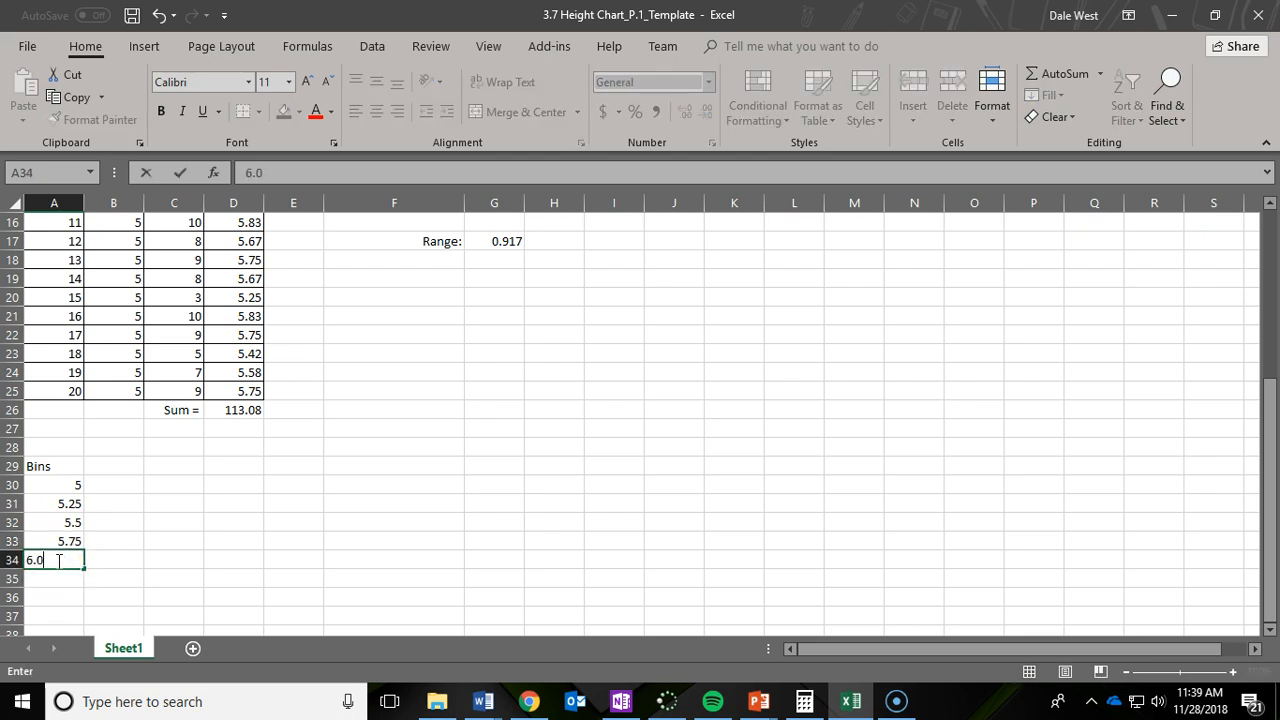
{"action": "left_click", "coordinate": [52, 581]}
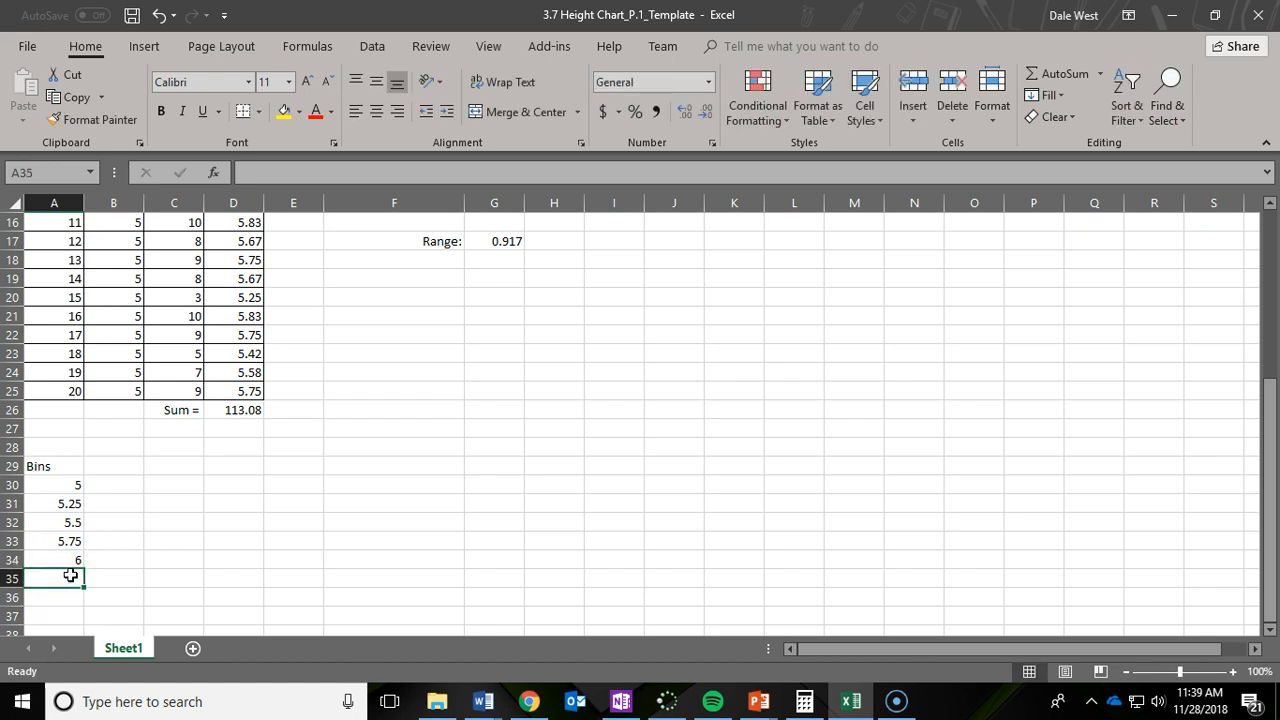
{"action": "type", "text": "6.25"}
{"action": "left_click", "coordinate": [106, 558]}
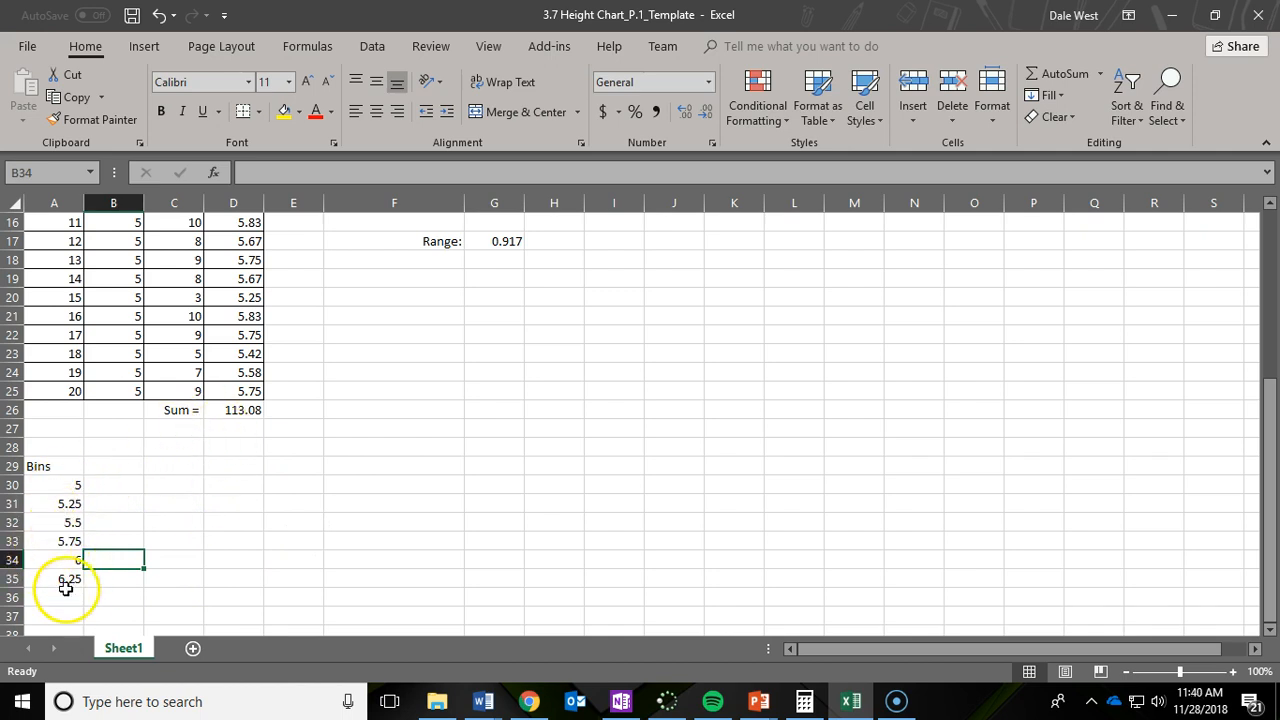
Step: Compare the bins with the minimum and maximum heights, re-examine the class intervals on the PowerPoint histogram slide, and return to Excel
{"action": "scroll", "coordinate": [340, 340], "scroll_direction": "up", "scroll_amount": 3}
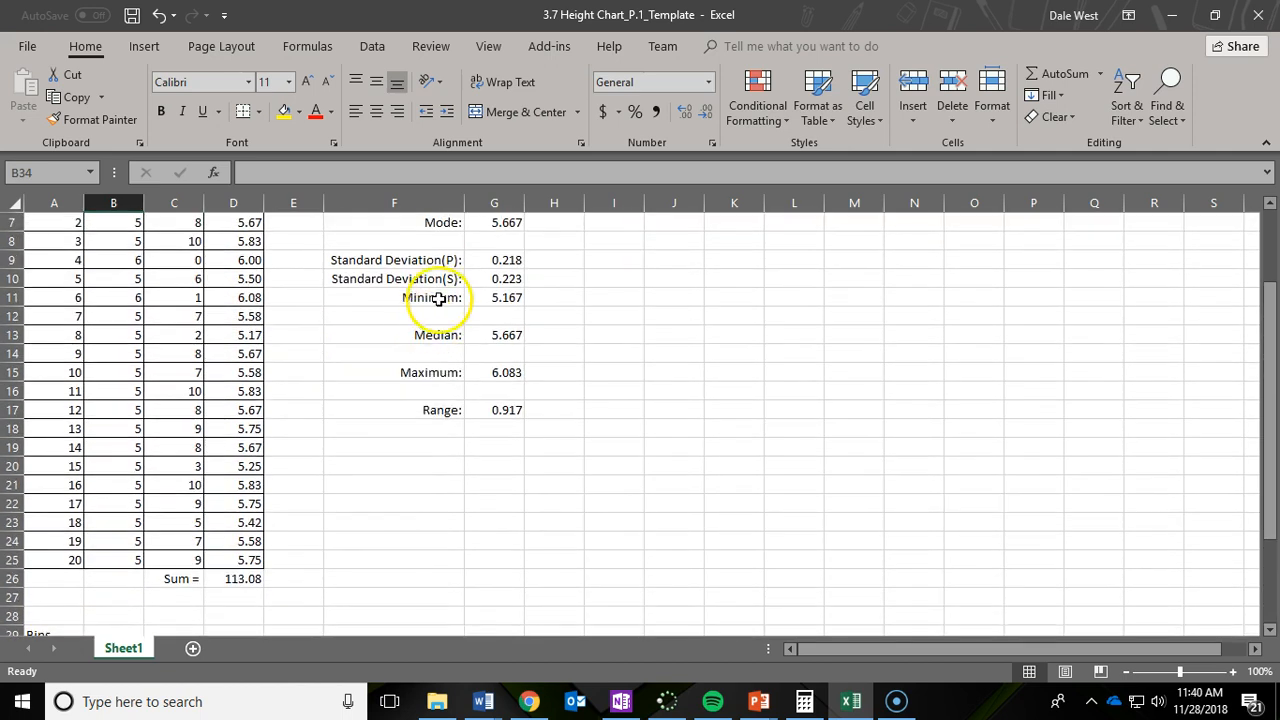
{"action": "scroll", "coordinate": [423, 449], "scroll_direction": "down", "scroll_amount": 3}
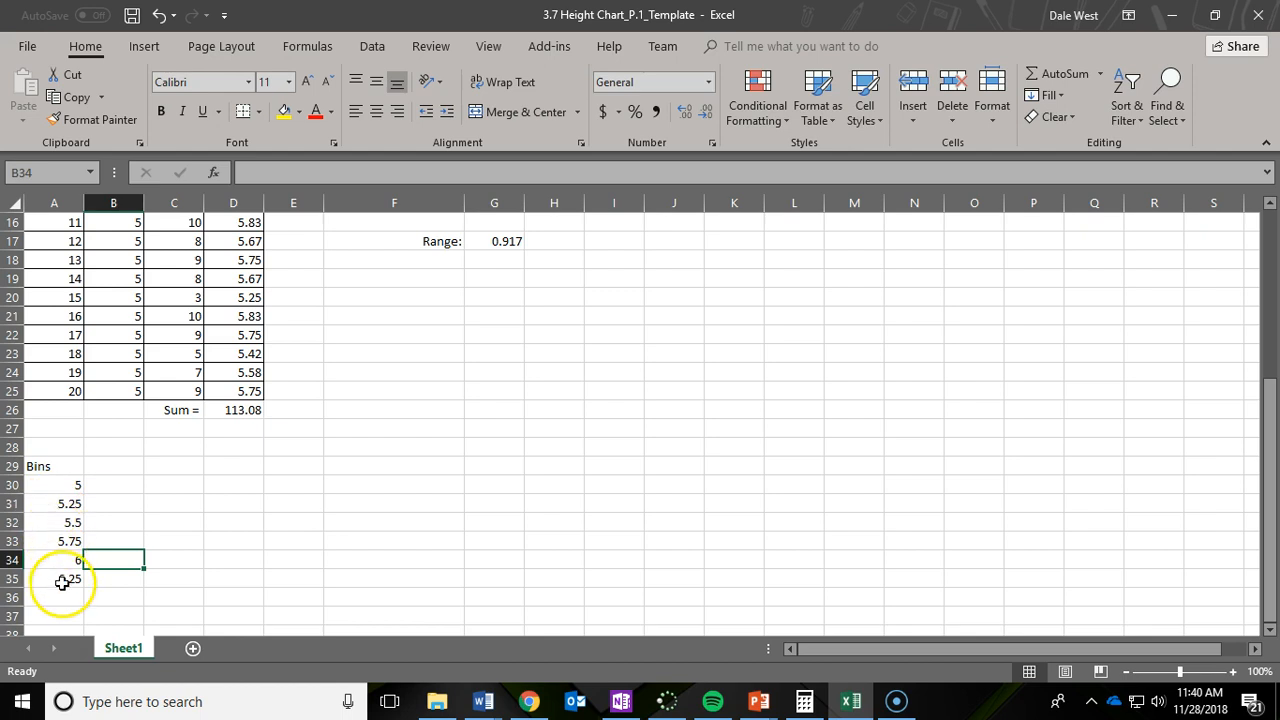
{"action": "mouse_move", "coordinate": [757, 703]}
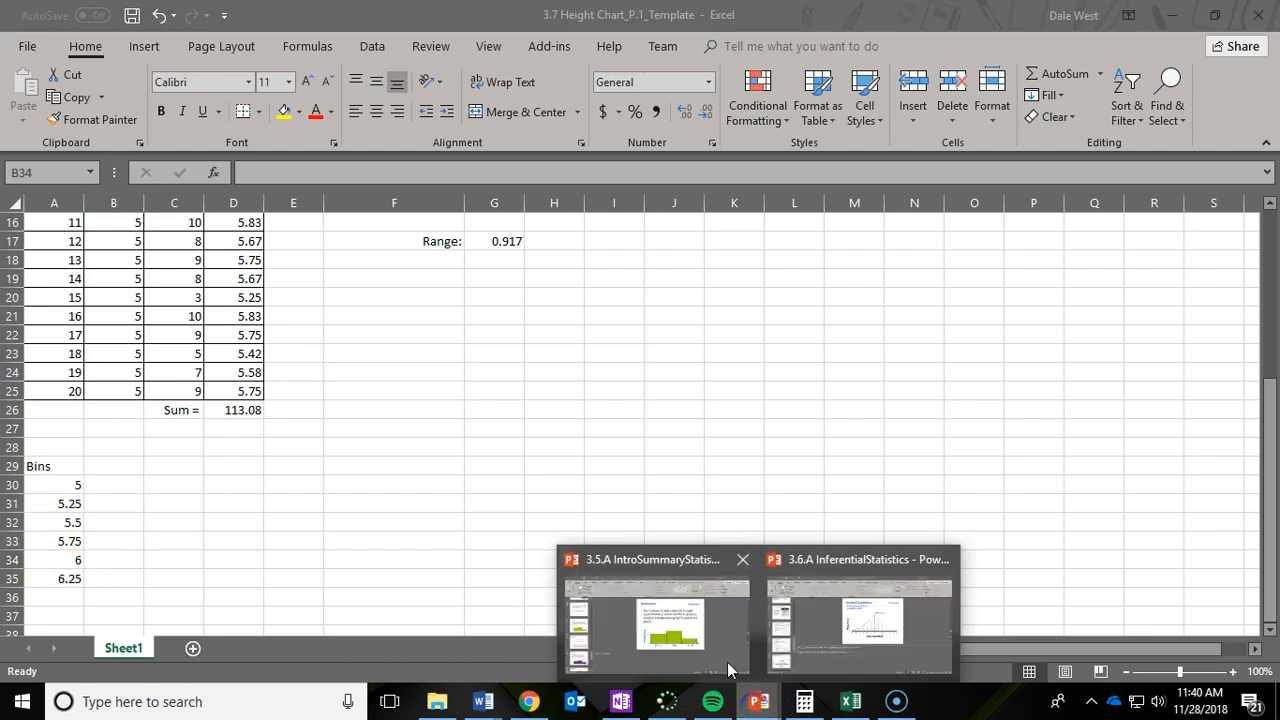
{"action": "left_click", "coordinate": [657, 610]}
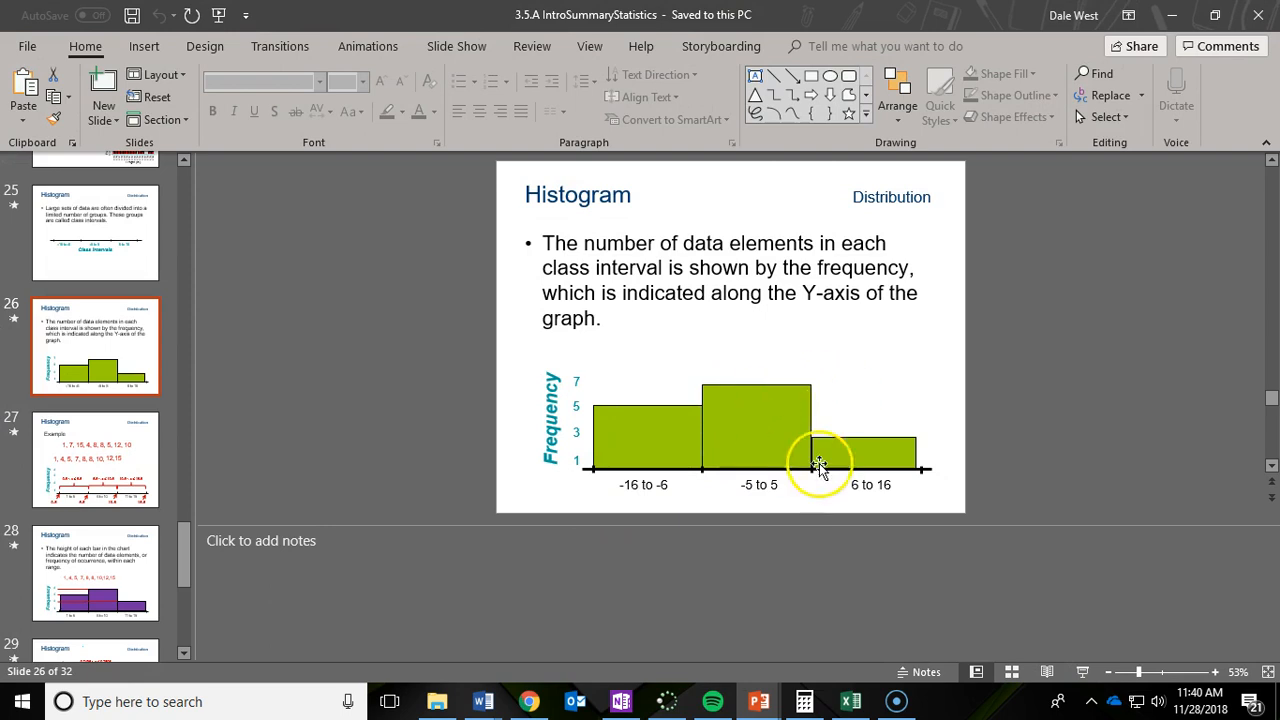
{"action": "left_click", "coordinate": [1172, 15]}
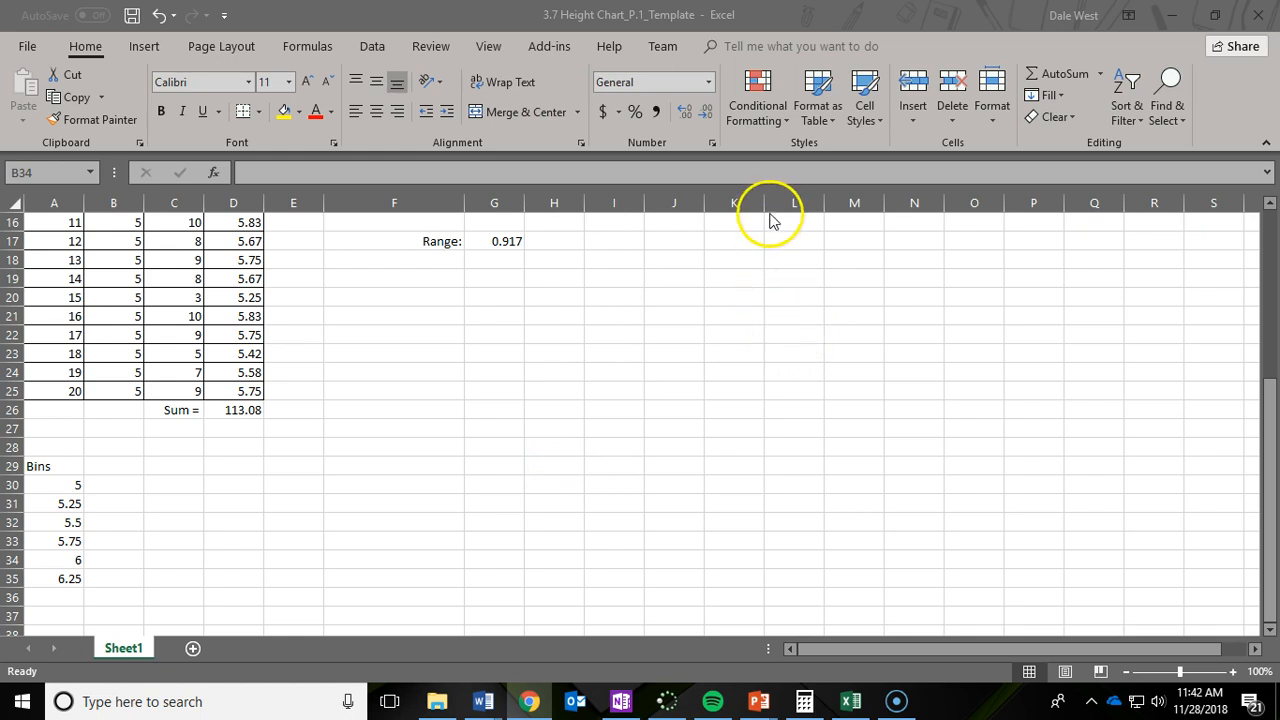
Step: Open the Histogram tool from the Data Analysis tools
{"action": "left_click", "coordinate": [386, 52]}
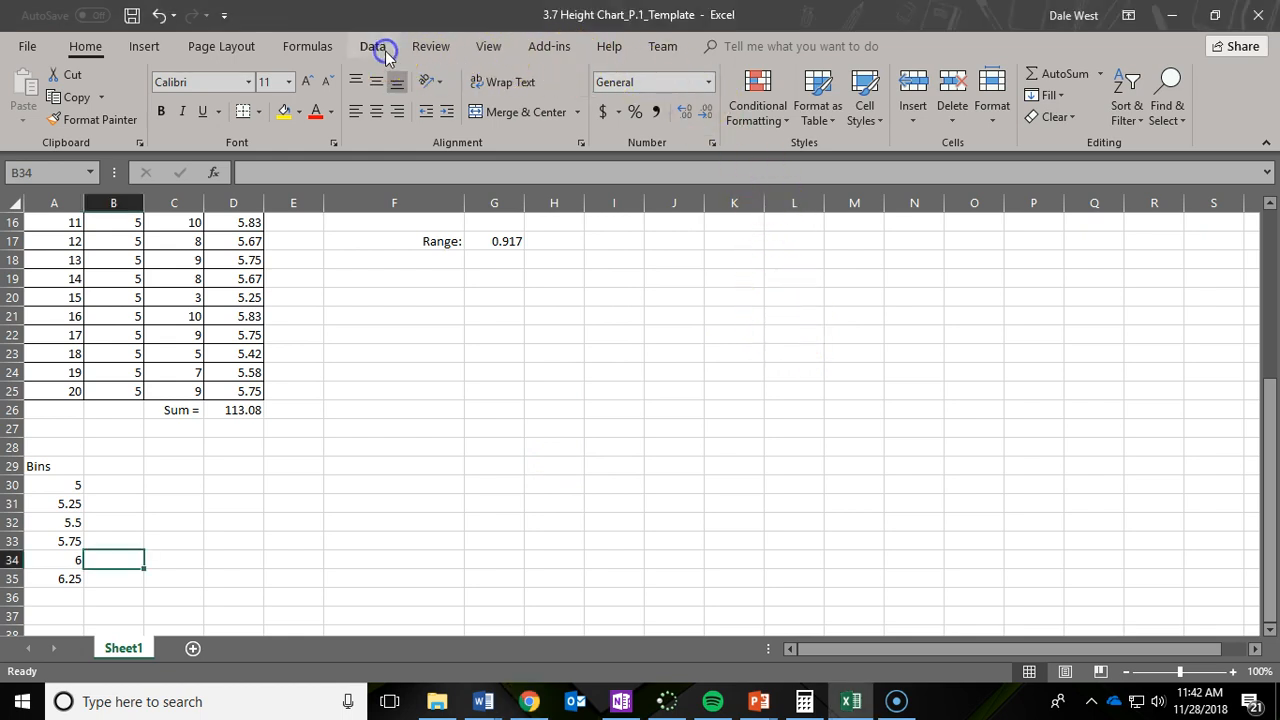
{"action": "left_click", "coordinate": [378, 48]}
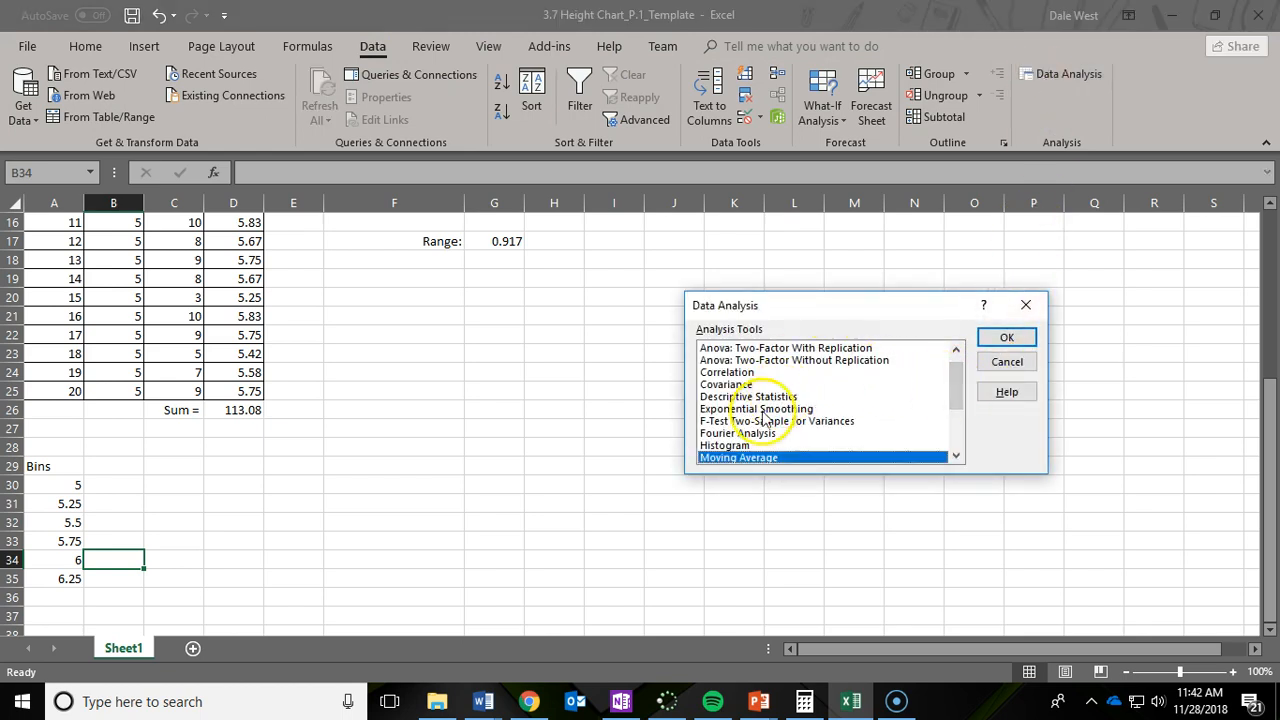
{"action": "left_click", "coordinate": [743, 446]}
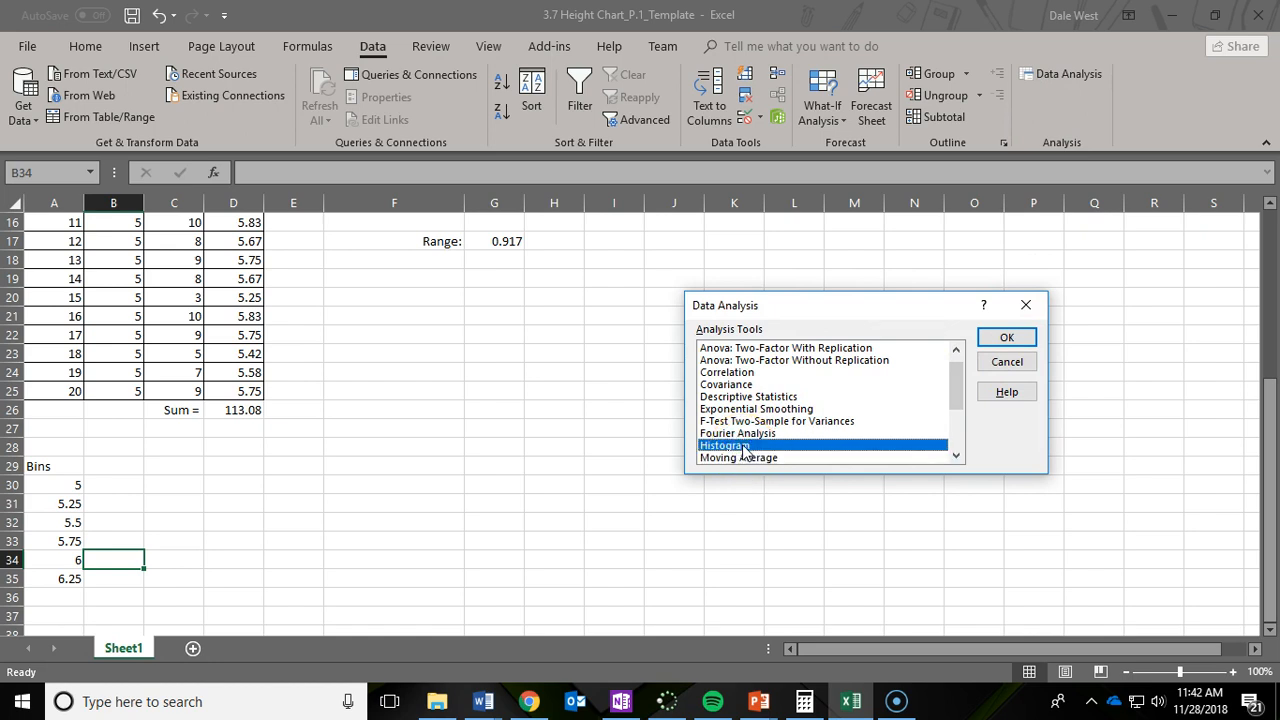
{"action": "left_click", "coordinate": [1005, 338]}
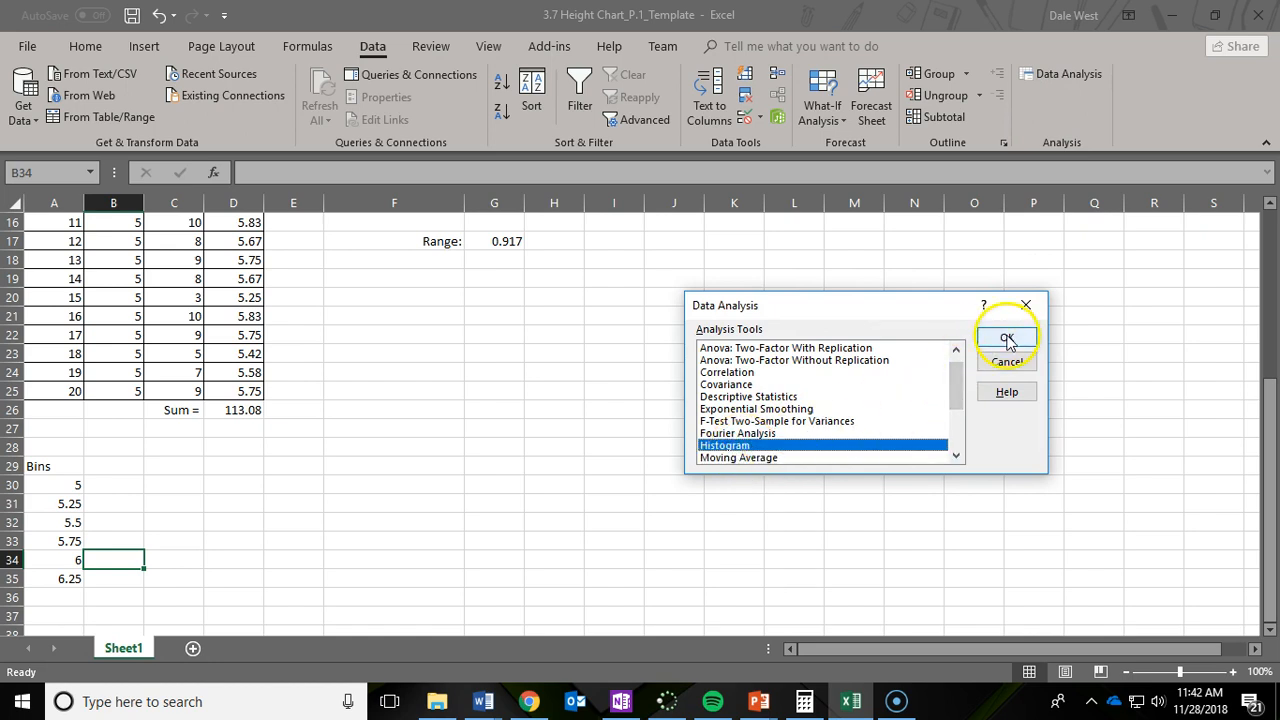
Step: Set the histogram's input range to the decimal-feet heights in cells D6:D25
{"action": "left_click_drag", "start_coordinate": [820, 265], "coordinate": [796, 199]}
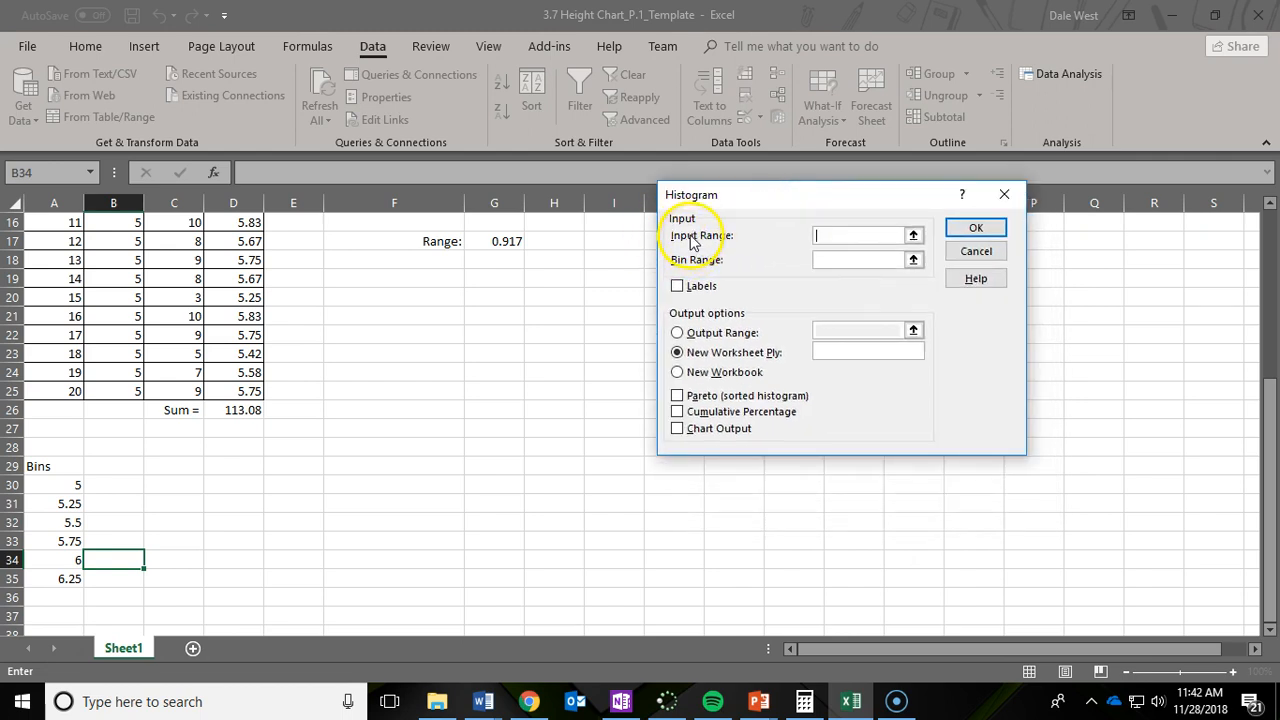
{"action": "left_click_drag", "start_coordinate": [1272, 409], "coordinate": [1272, 273]}
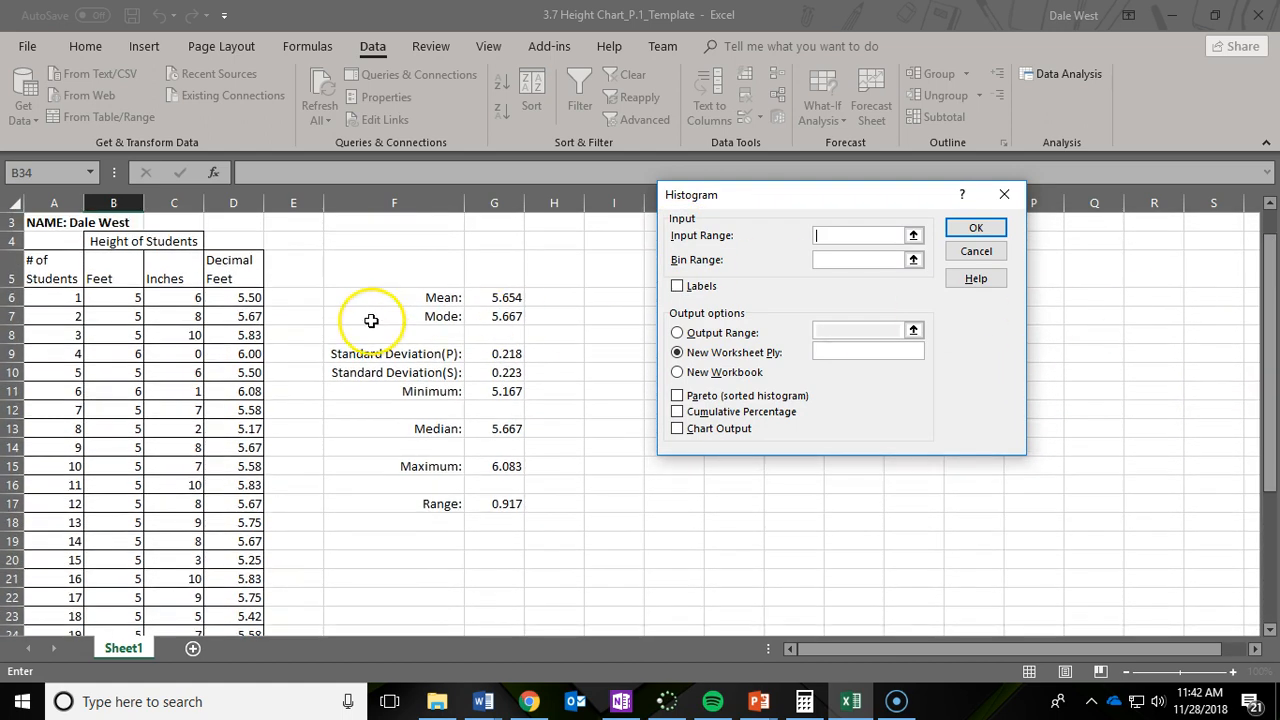
{"action": "left_click_drag", "start_coordinate": [245, 299], "coordinate": [252, 572]}
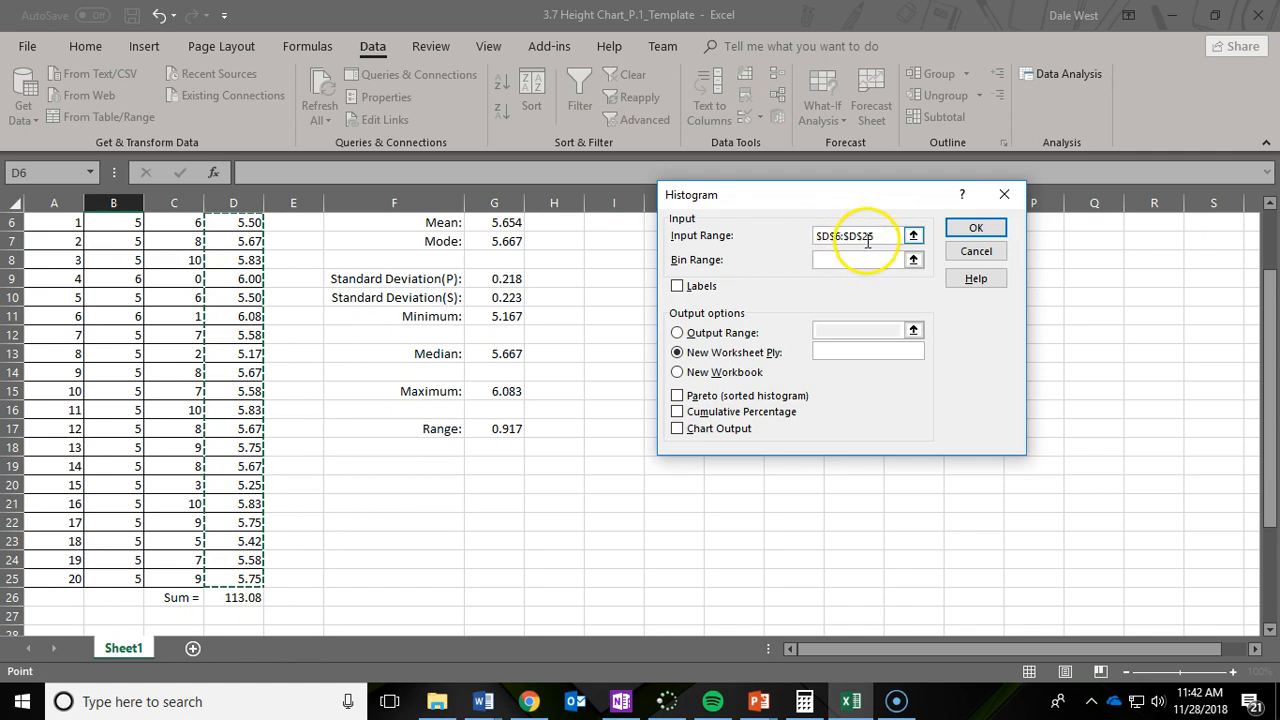
Step: Set the histogram's bin range to the bin values in cells A30:A35
{"action": "left_click", "coordinate": [830, 260]}
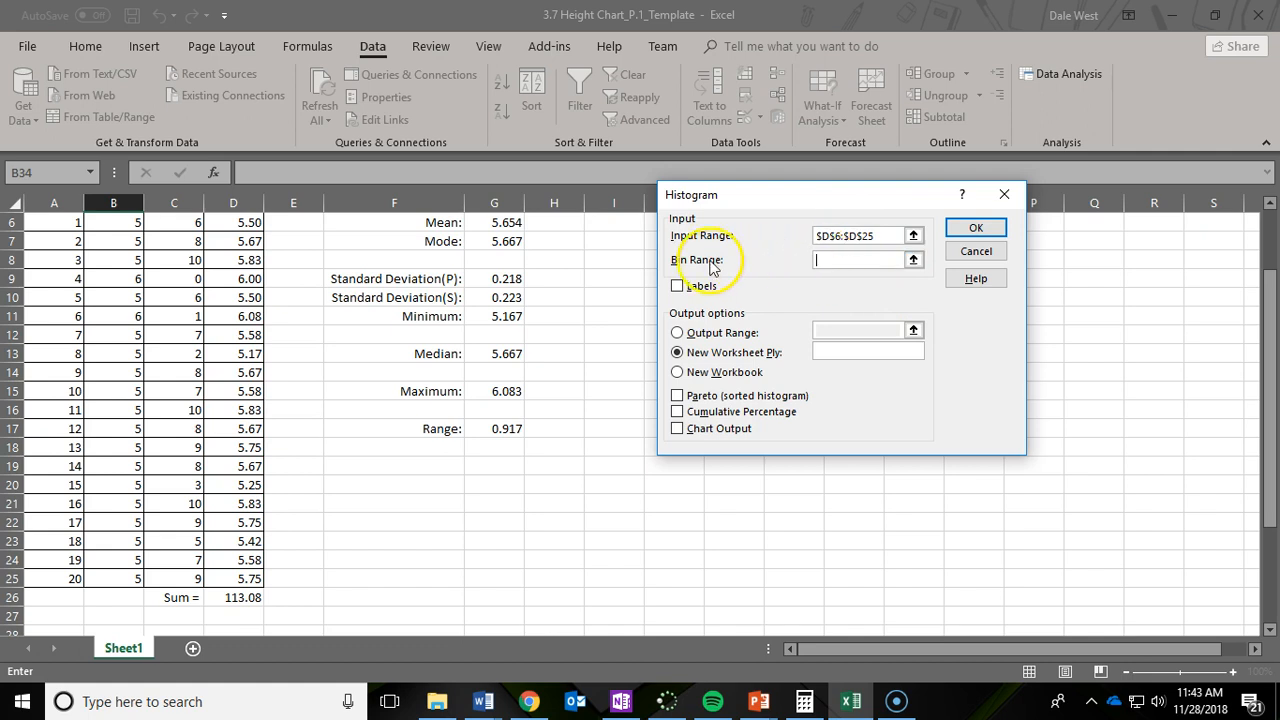
{"action": "left_click_drag", "start_coordinate": [1270, 310], "coordinate": [1269, 449]}
{"action": "left_click_drag", "start_coordinate": [53, 523], "coordinate": [66, 617]}
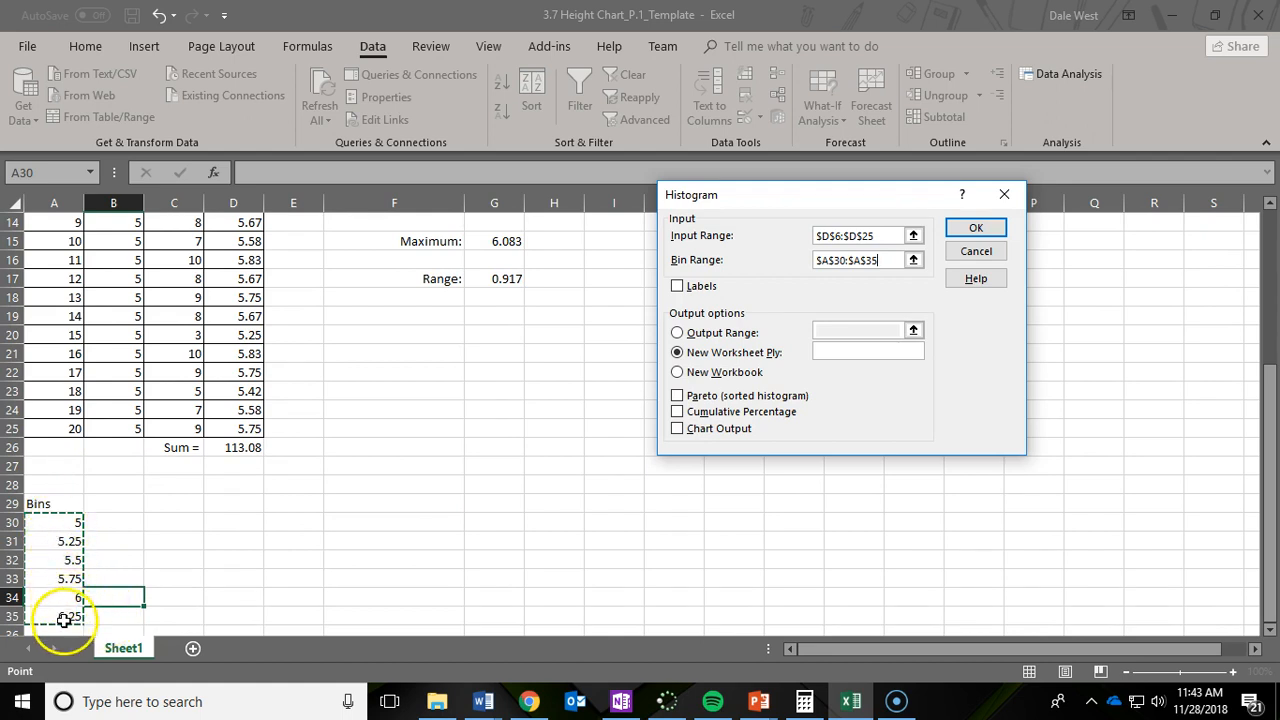
Step: Send the histogram output to the range F21:I35 on the current sheet and run the tool
{"action": "left_click", "coordinate": [678, 335]}
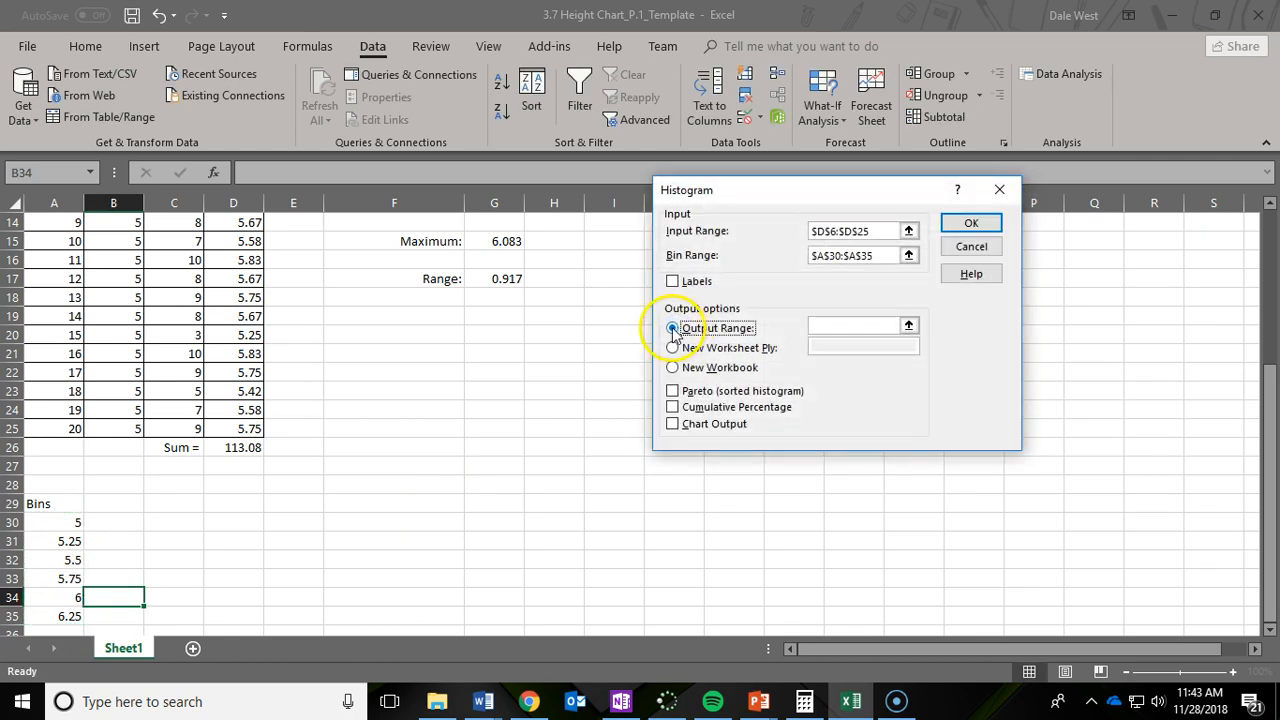
{"action": "left_click", "coordinate": [818, 324]}
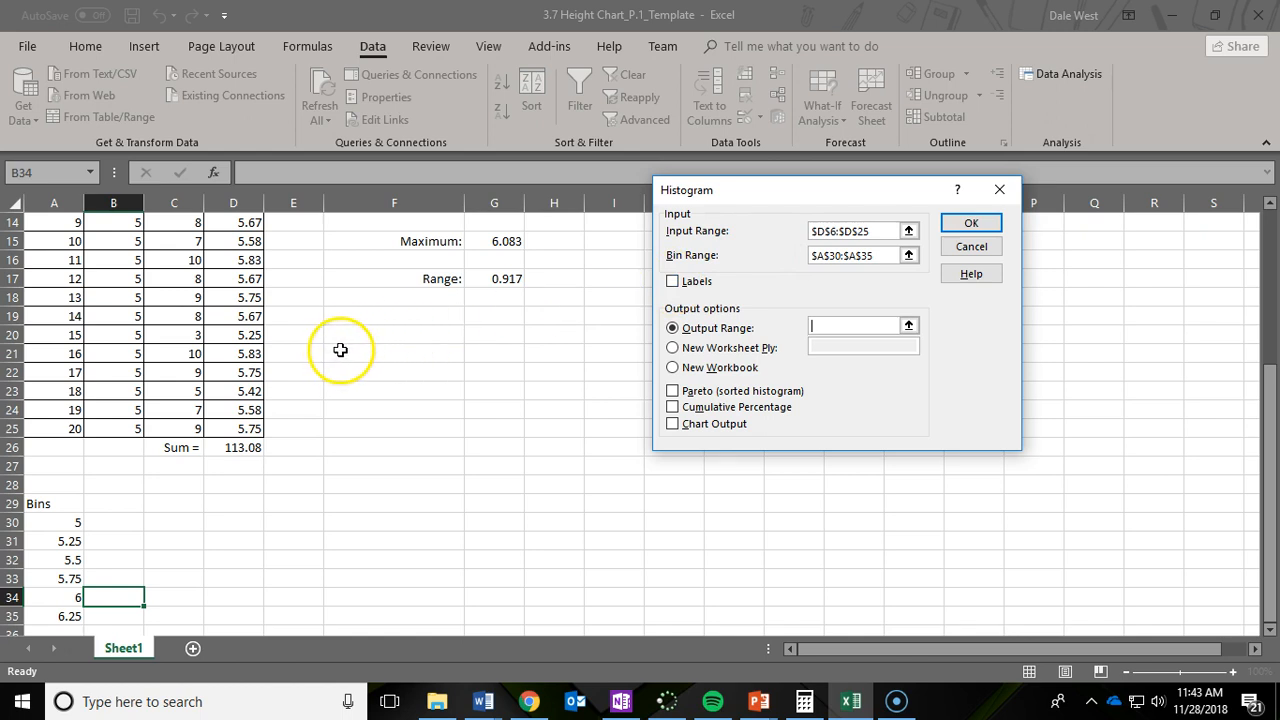
{"action": "left_click_drag", "start_coordinate": [341, 350], "coordinate": [603, 608]}
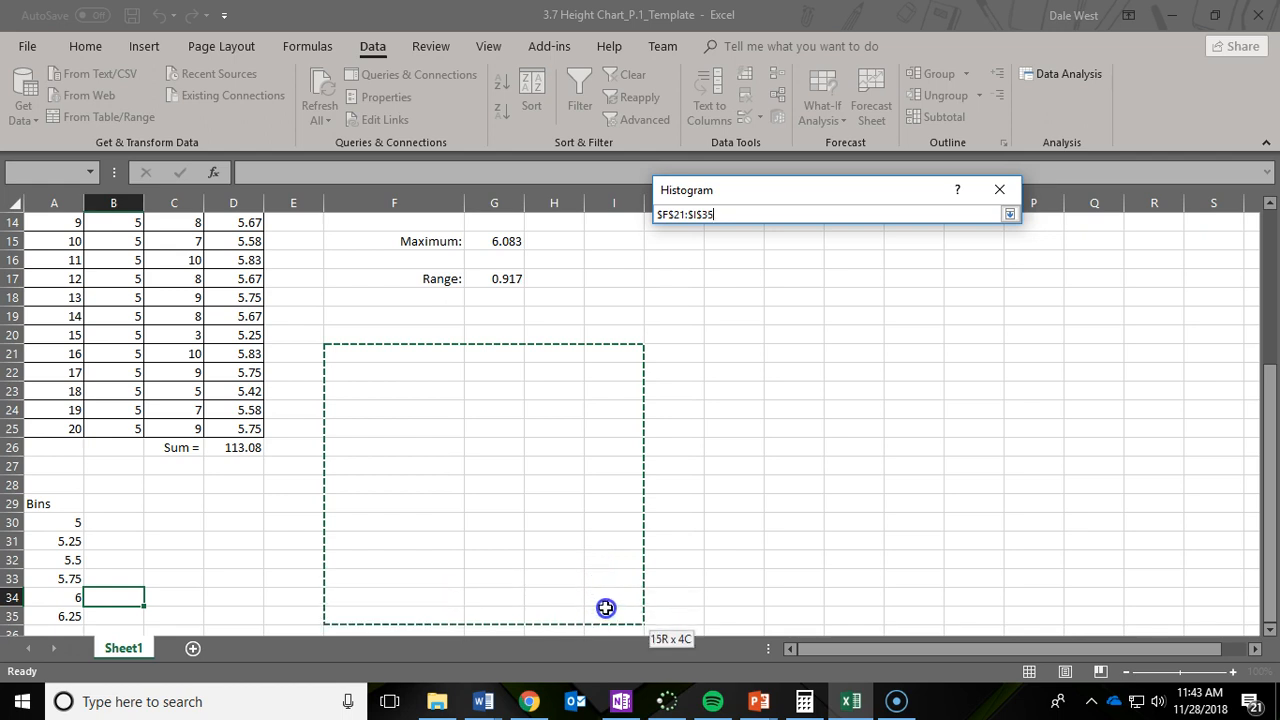
{"action": "left_click_drag", "start_coordinate": [606, 608], "coordinate": [604, 607]}
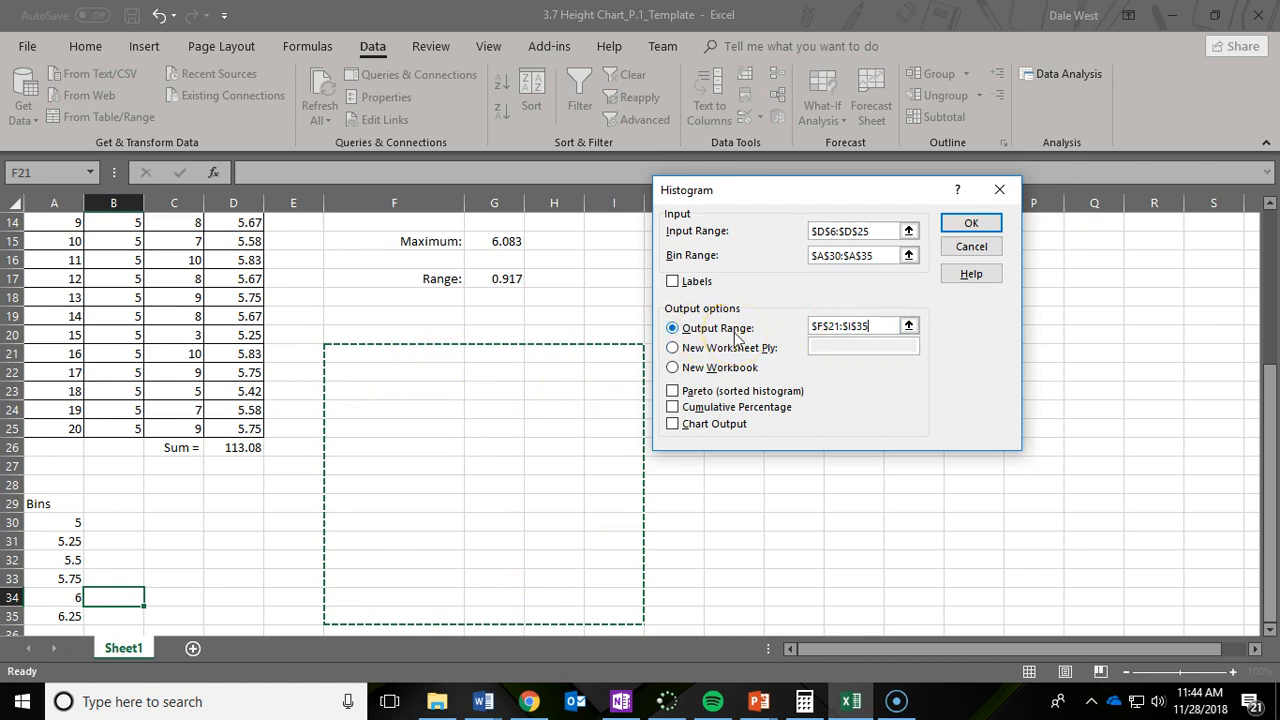
{"action": "left_click", "coordinate": [971, 224]}
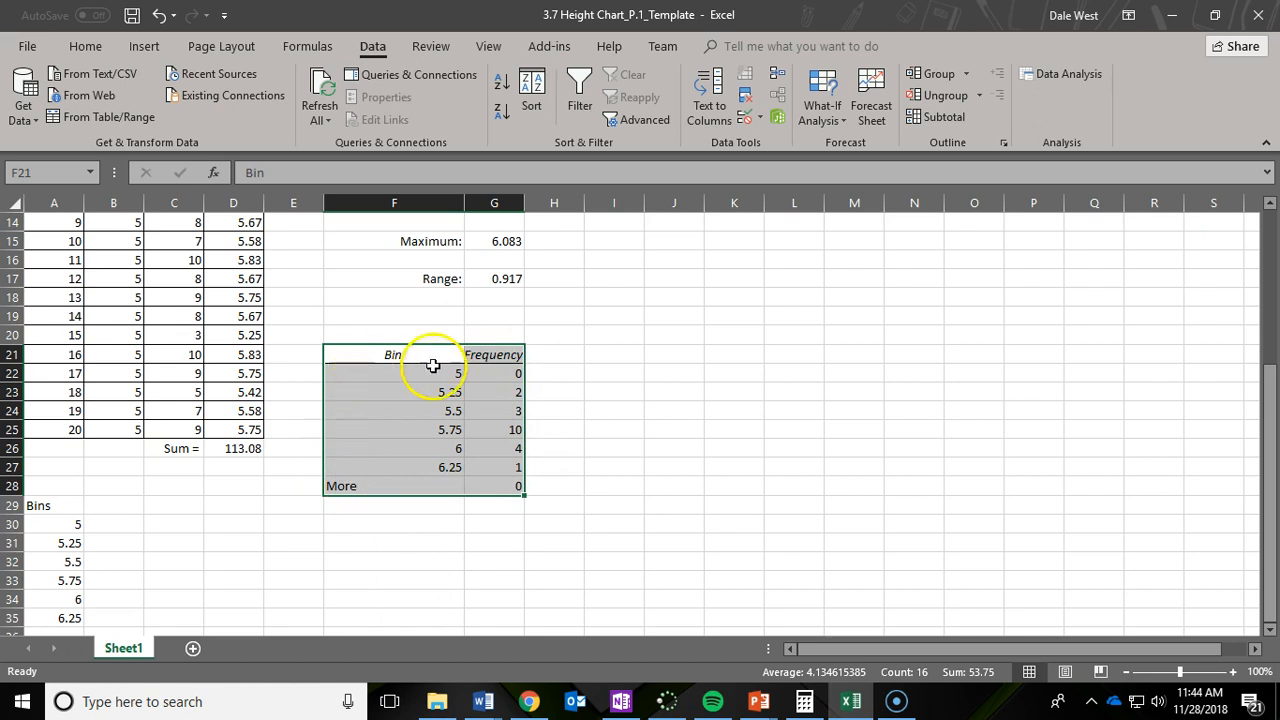
{"action": "left_click", "coordinate": [529, 701]}
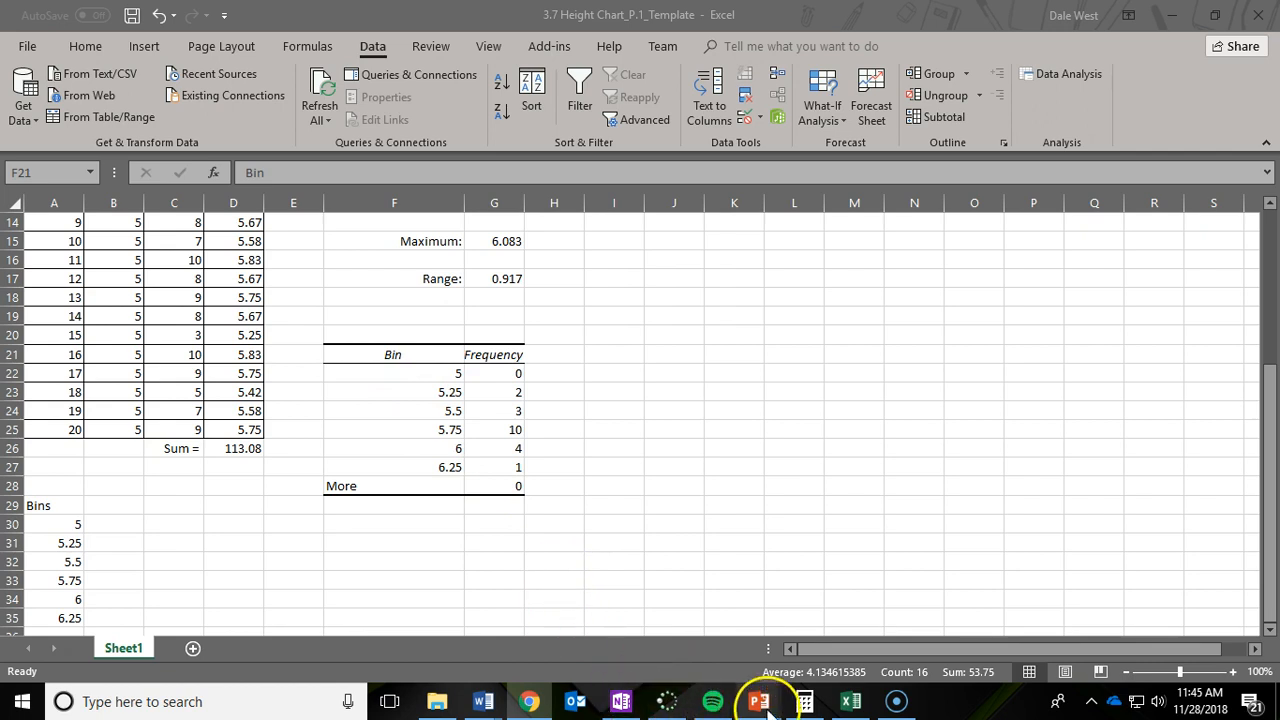
{"action": "mouse_move", "coordinate": [767, 712]}
{"action": "mouse_move", "coordinate": [686, 642]}
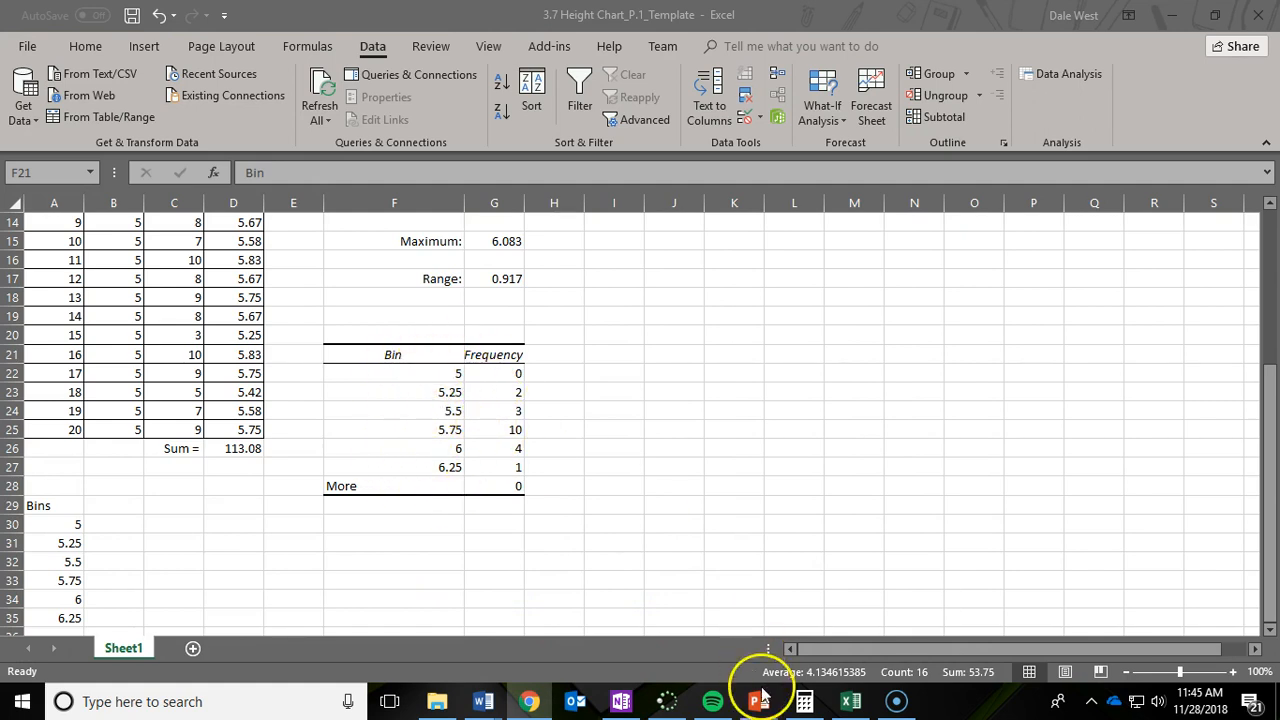
{"action": "mouse_move", "coordinate": [686, 620]}
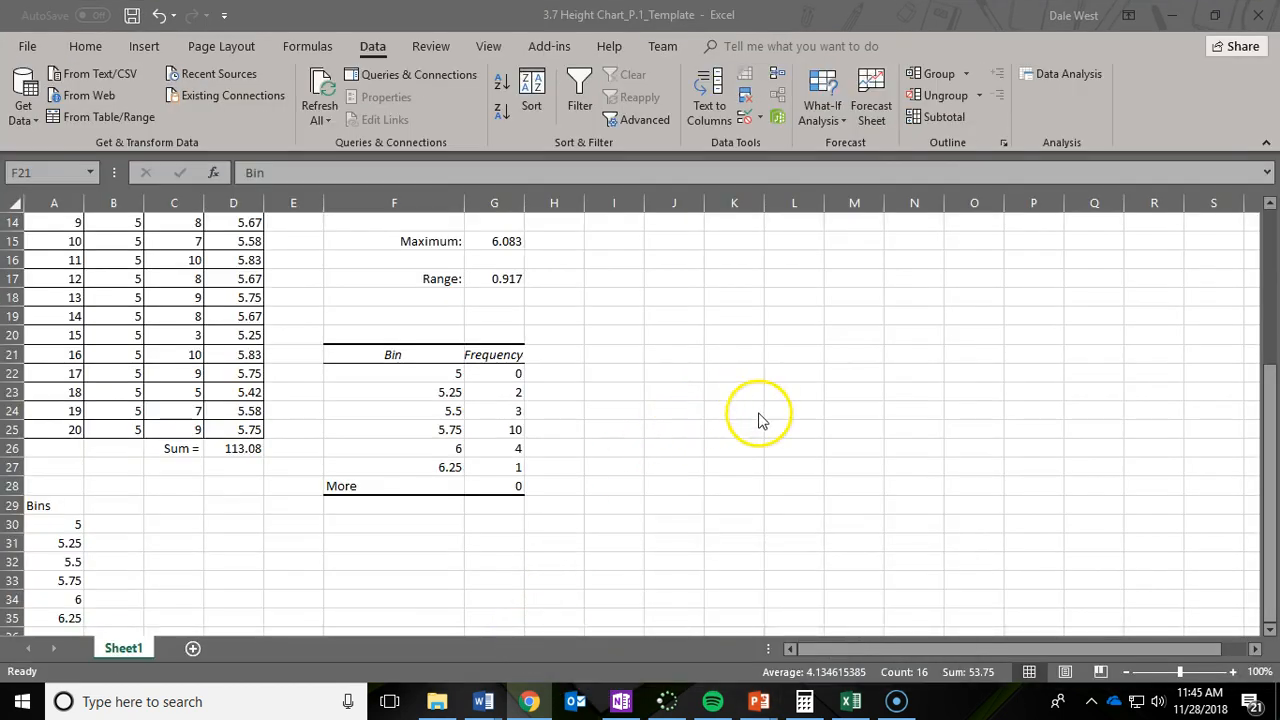
{"action": "left_click", "coordinate": [373, 357]}
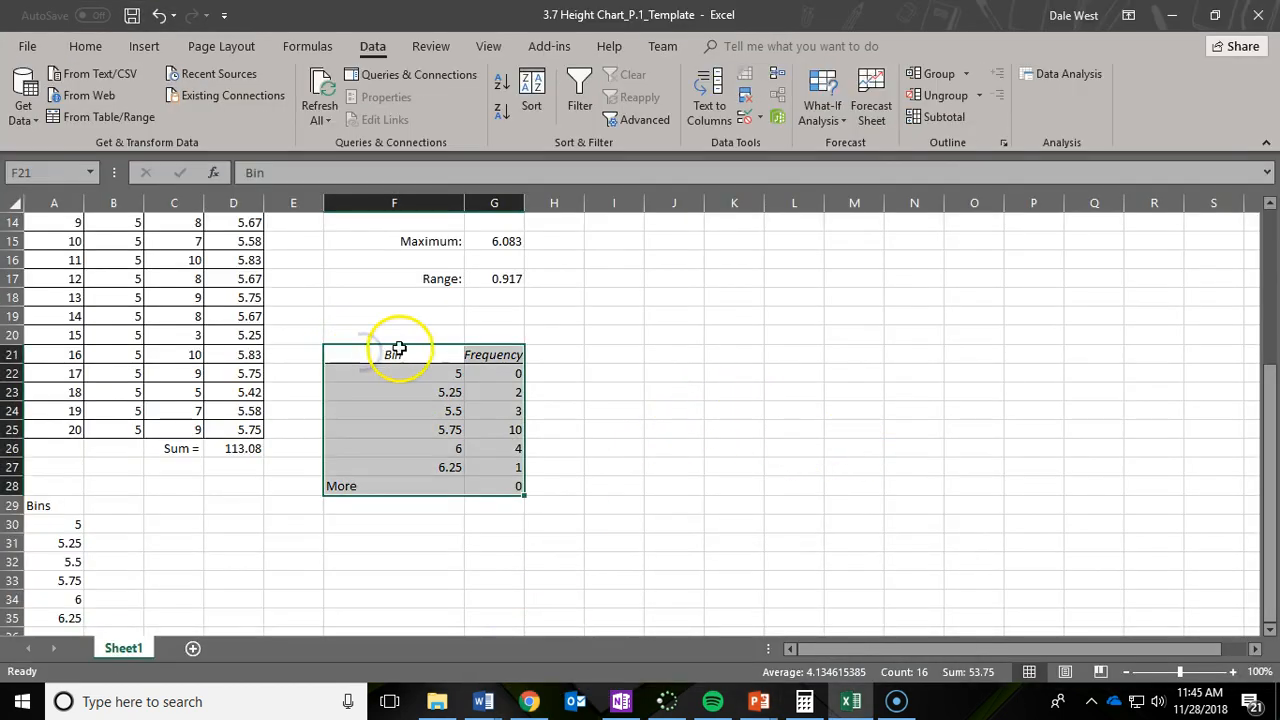
{"action": "left_click_drag", "start_coordinate": [421, 347], "coordinate": [172, 506]}
{"action": "scroll", "coordinate": [387, 492], "scroll_direction": "down", "scroll_amount": 1}
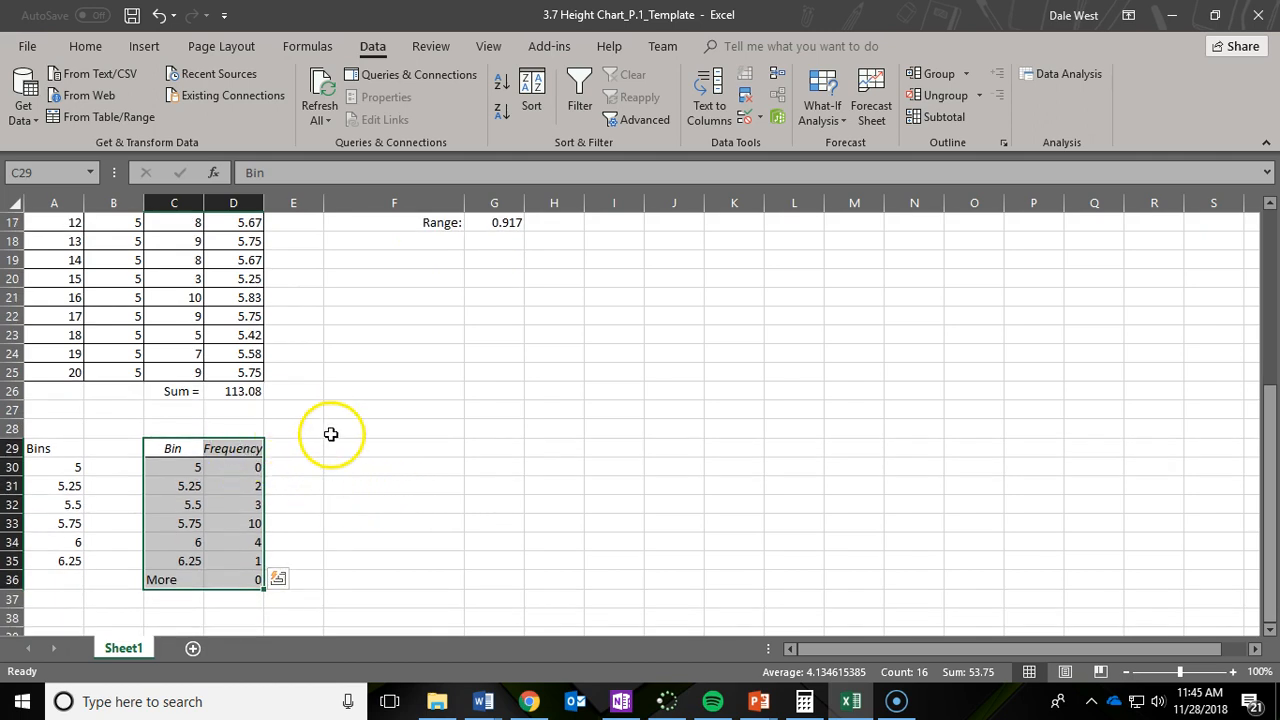
{"action": "key", "text": "ctrl+z"}
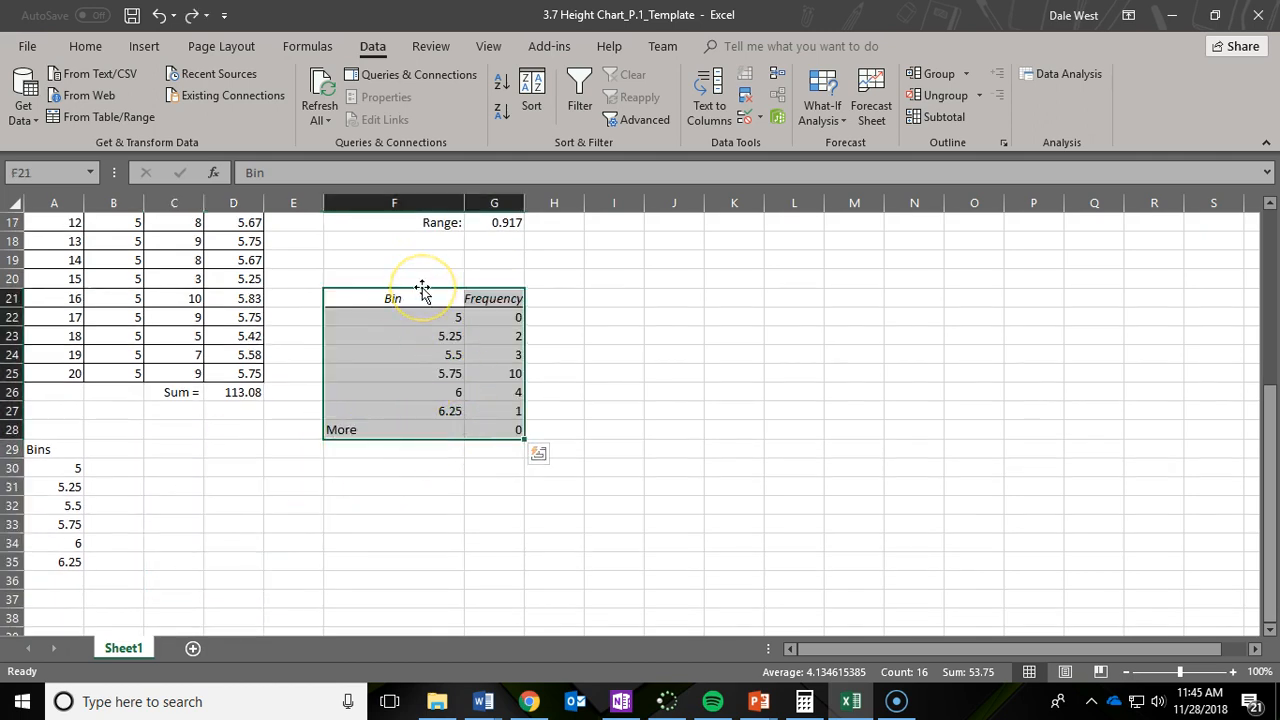
Step: Move the Bin and Frequency output table next to the bin list, starting at cell C29
{"action": "left_click_drag", "start_coordinate": [421, 290], "coordinate": [180, 455]}
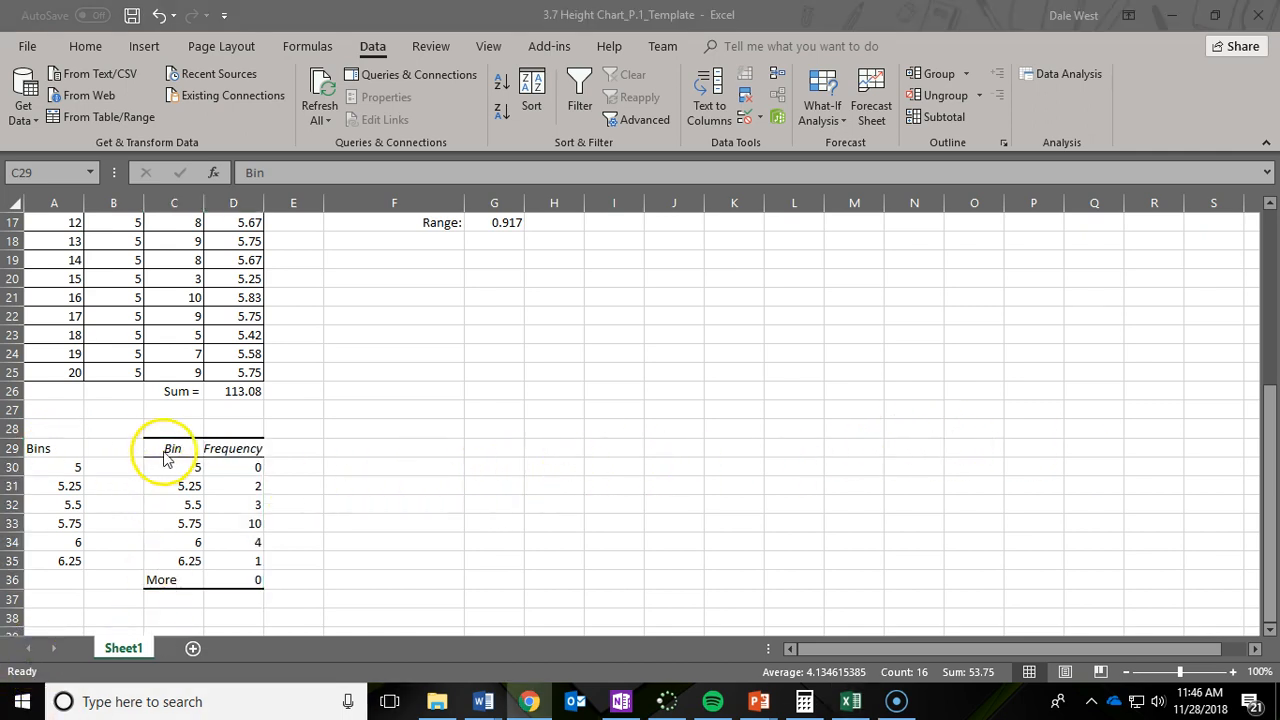
{"action": "left_click", "coordinate": [175, 446]}
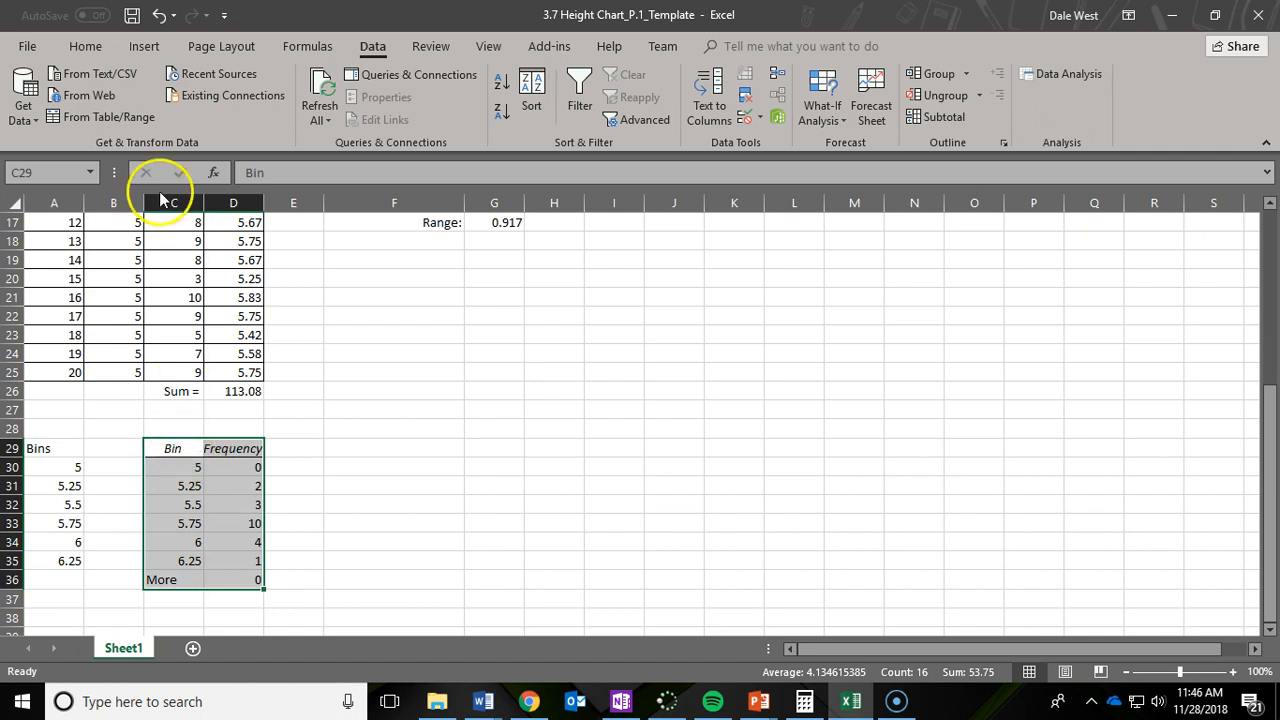
Step: Insert a 2-D clustered column chart from the Bin and Frequency table in C29:D36
{"action": "left_click", "coordinate": [144, 46]}
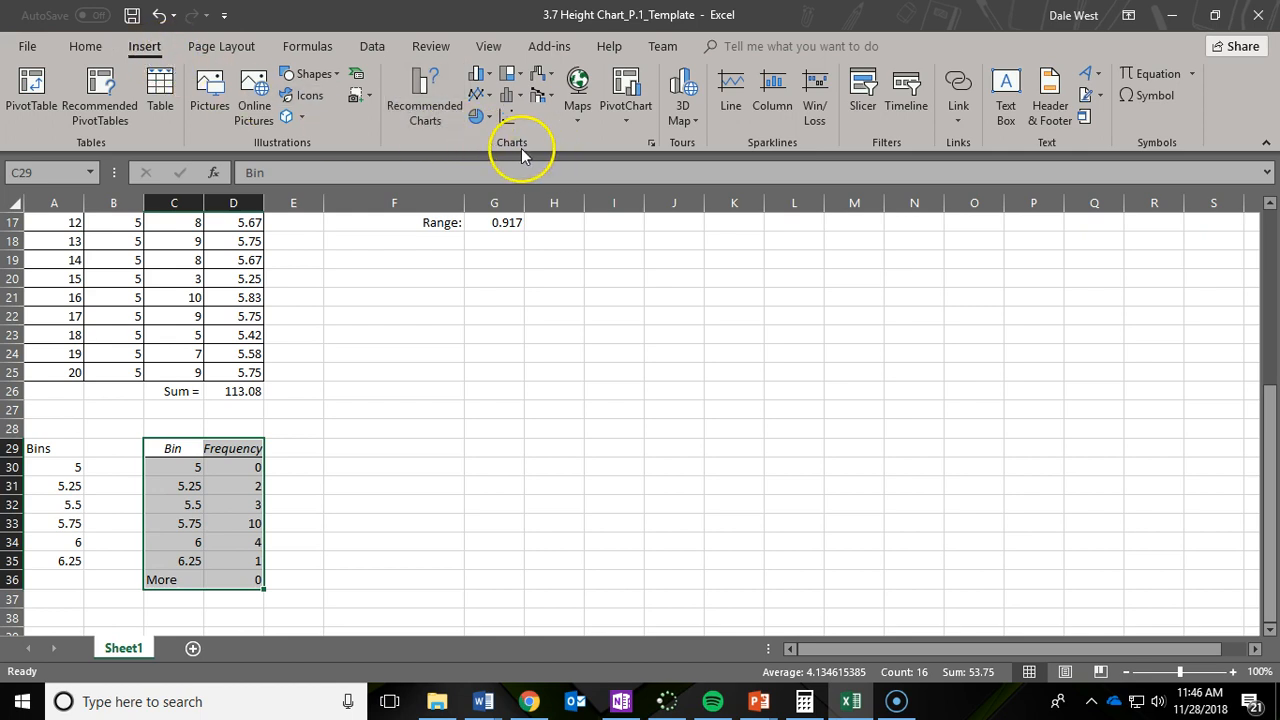
{"action": "left_click", "coordinate": [491, 80]}
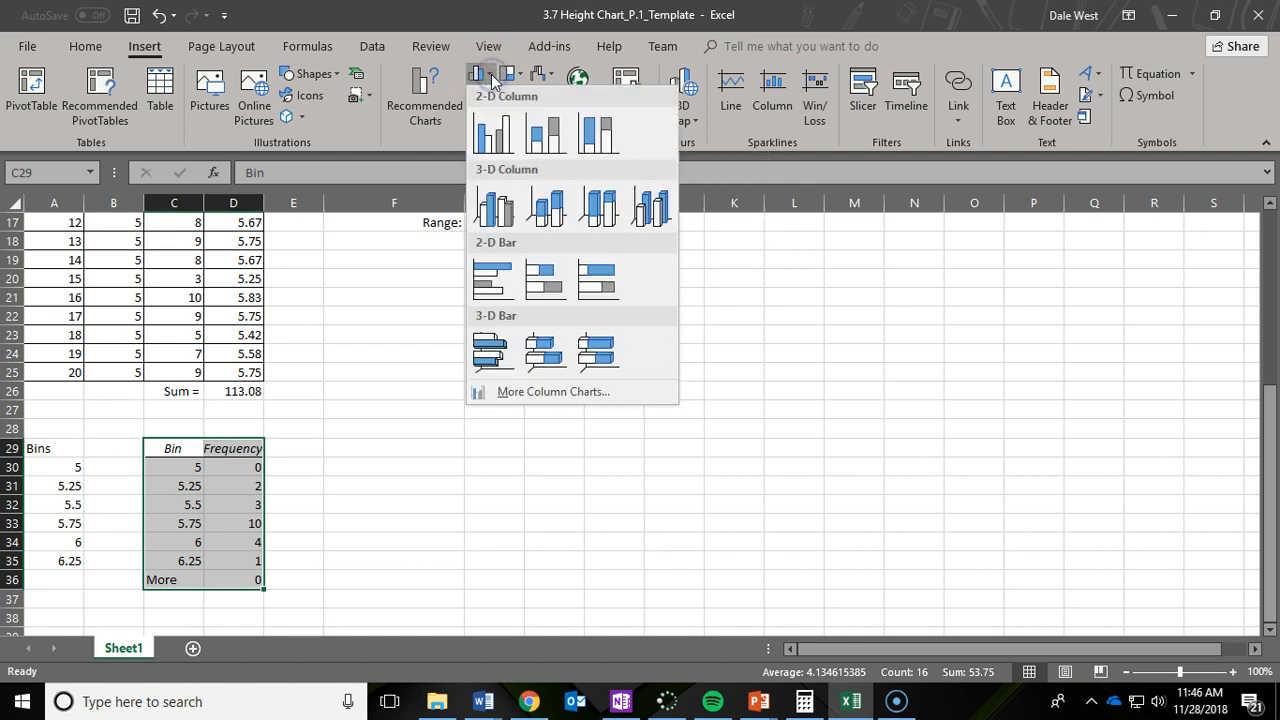
{"action": "left_click", "coordinate": [503, 138]}
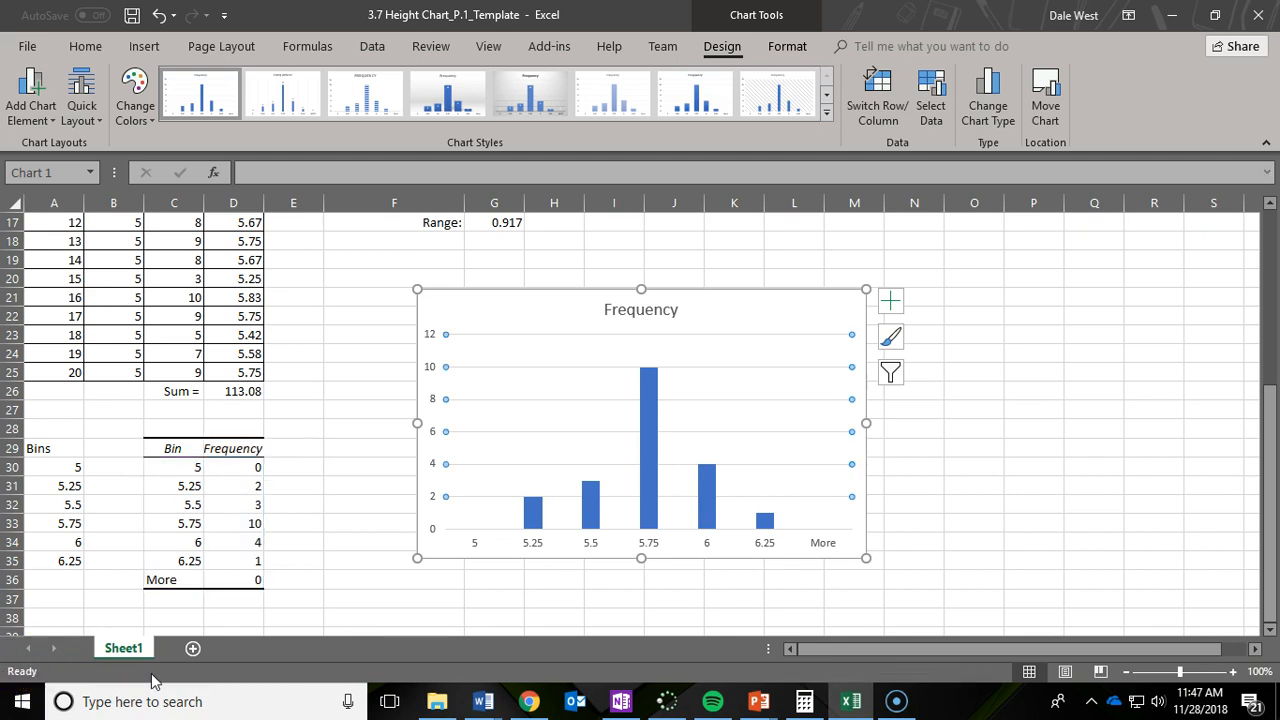
Step: Change the chart title to "Class Heights"
{"action": "left_click", "coordinate": [648, 312]}
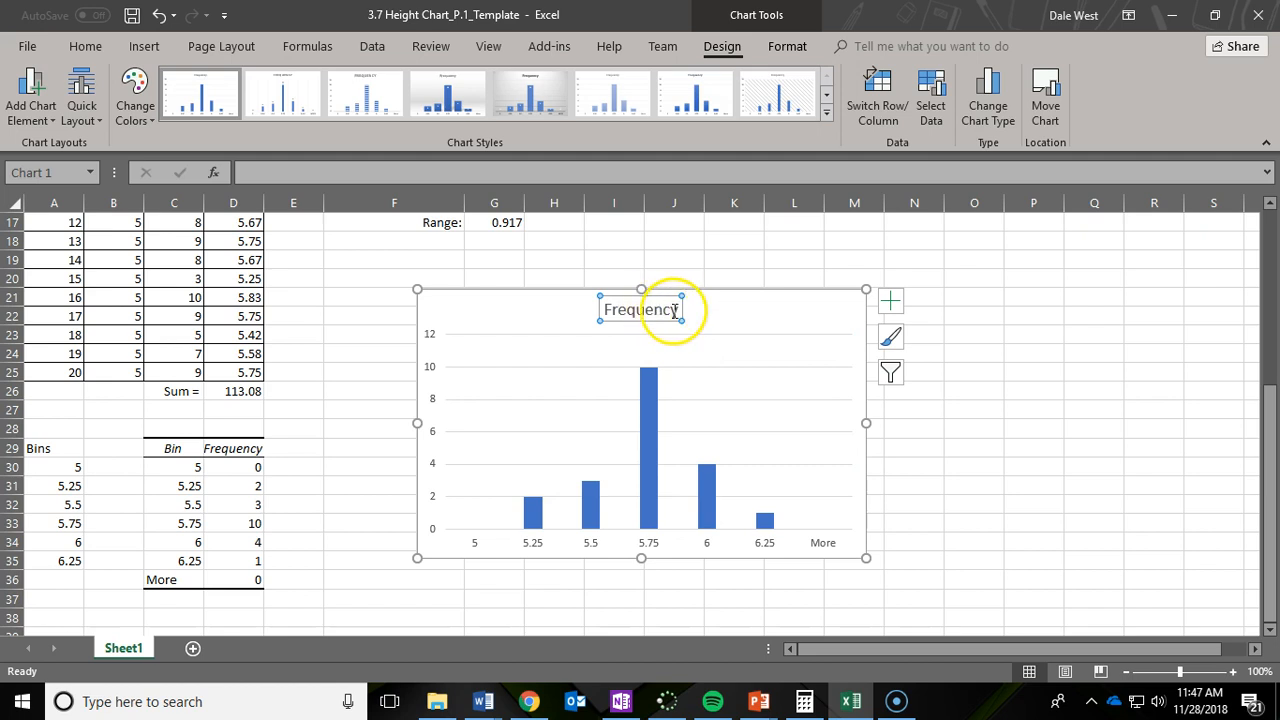
{"action": "left_click", "coordinate": [676, 310]}
{"action": "left_click_drag", "start_coordinate": [676, 310], "coordinate": [607, 314]}
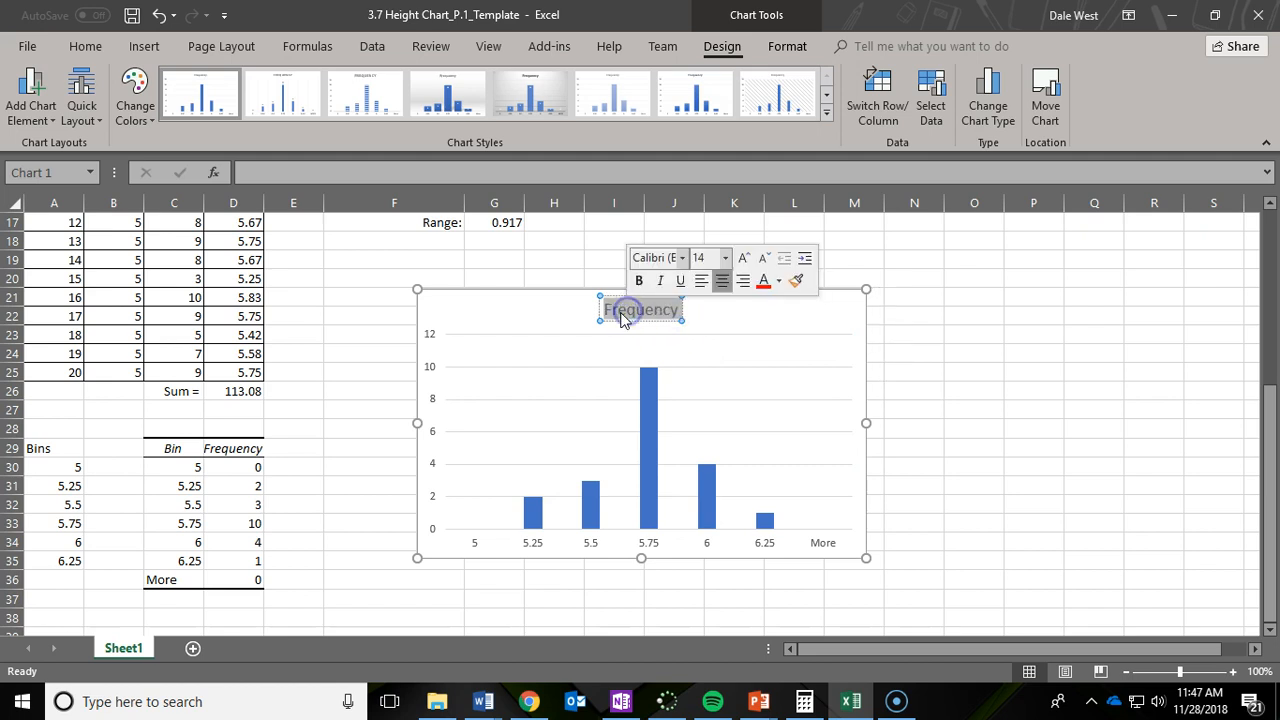
{"action": "type", "text": "C"}
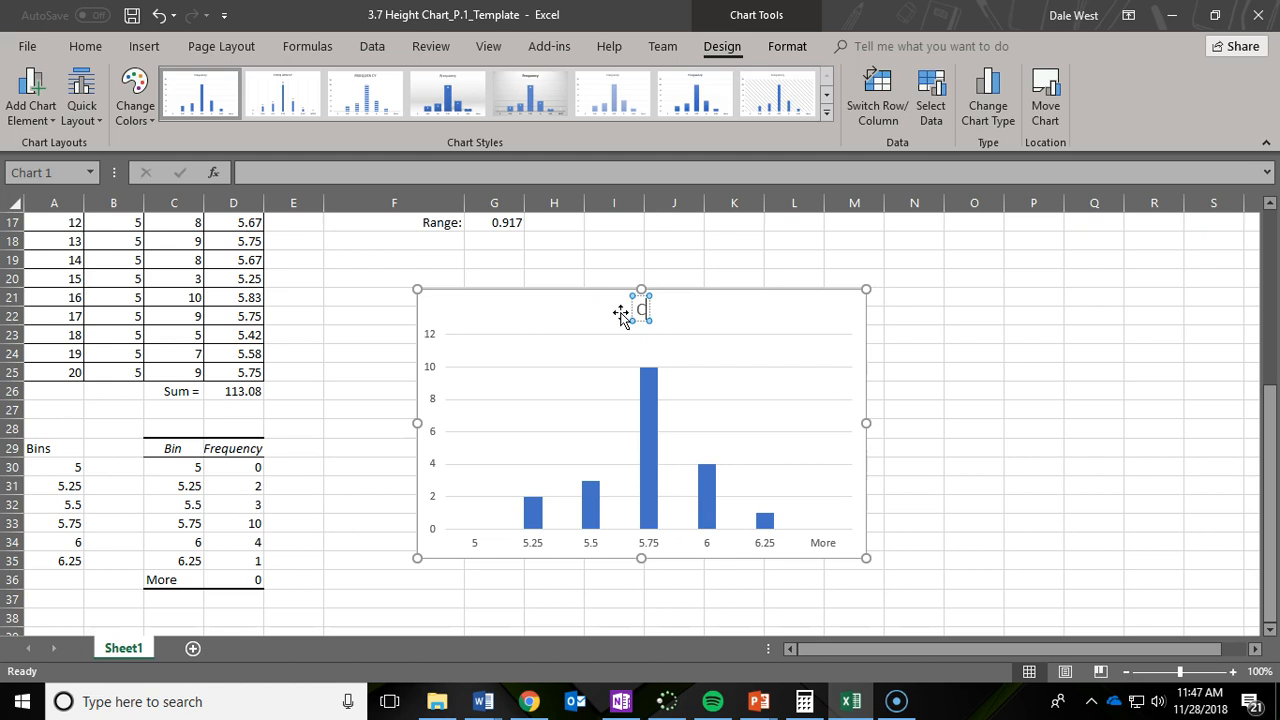
{"action": "type", "text": "lass Heights"}
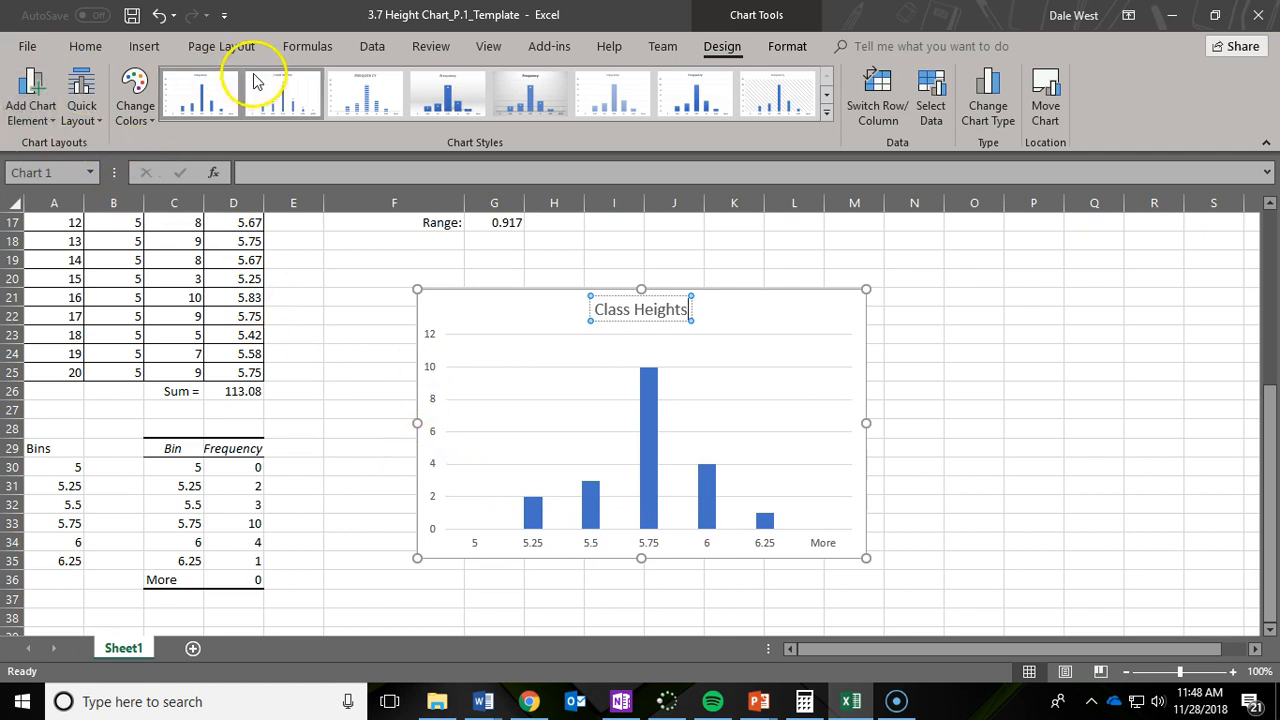
Step: Add a primary horizontal axis title to the chart reading "Height (in.)"
{"action": "left_click", "coordinate": [52, 124]}
{"action": "left_click", "coordinate": [47, 172]}
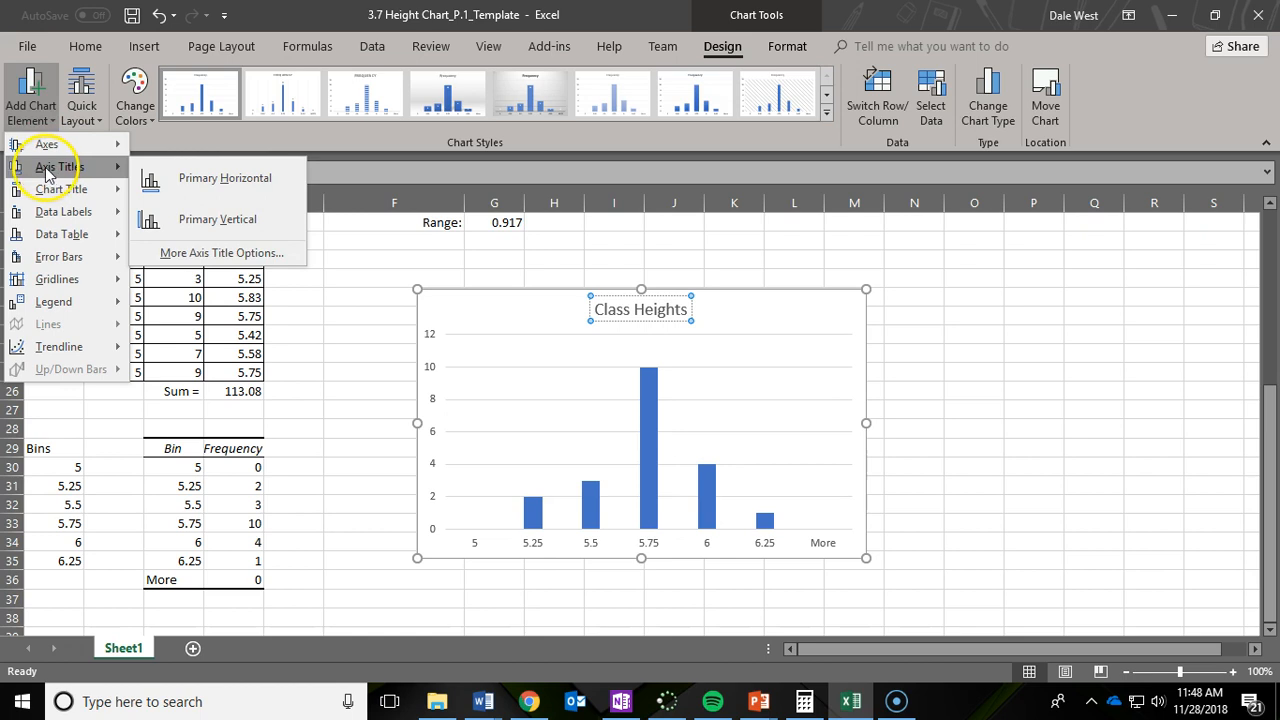
{"action": "left_click", "coordinate": [220, 184]}
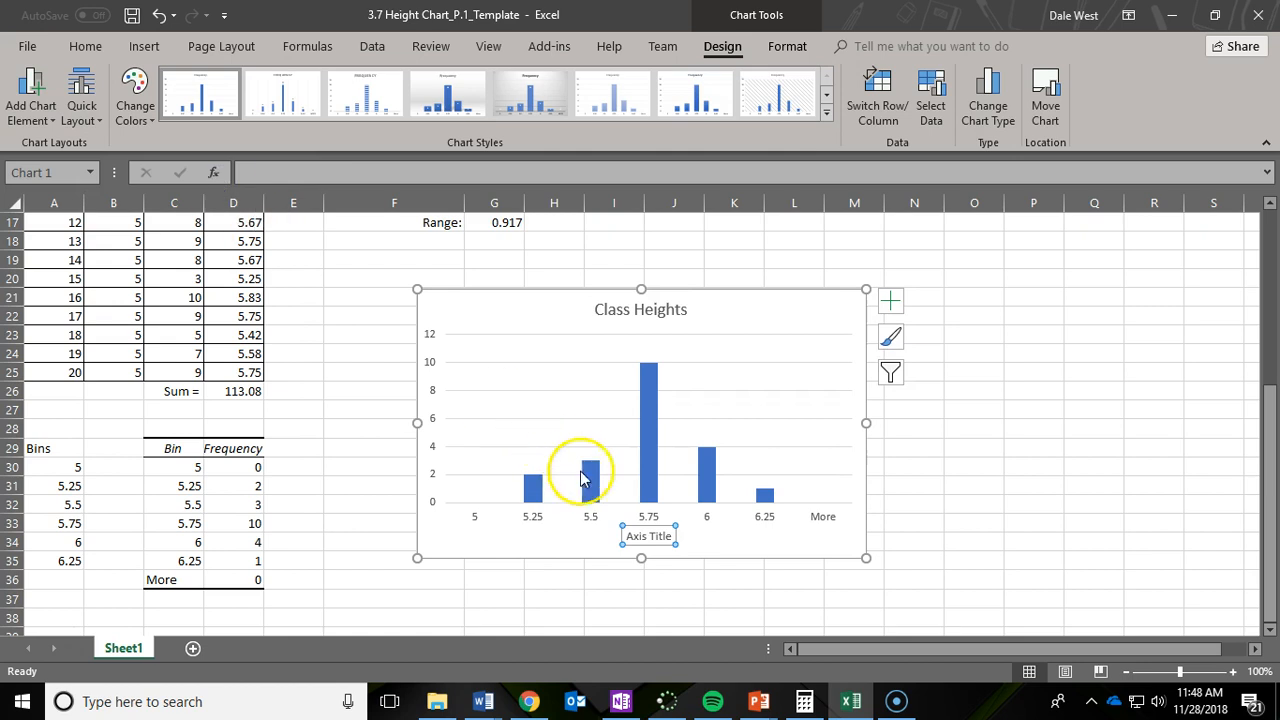
{"action": "left_click", "coordinate": [651, 537]}
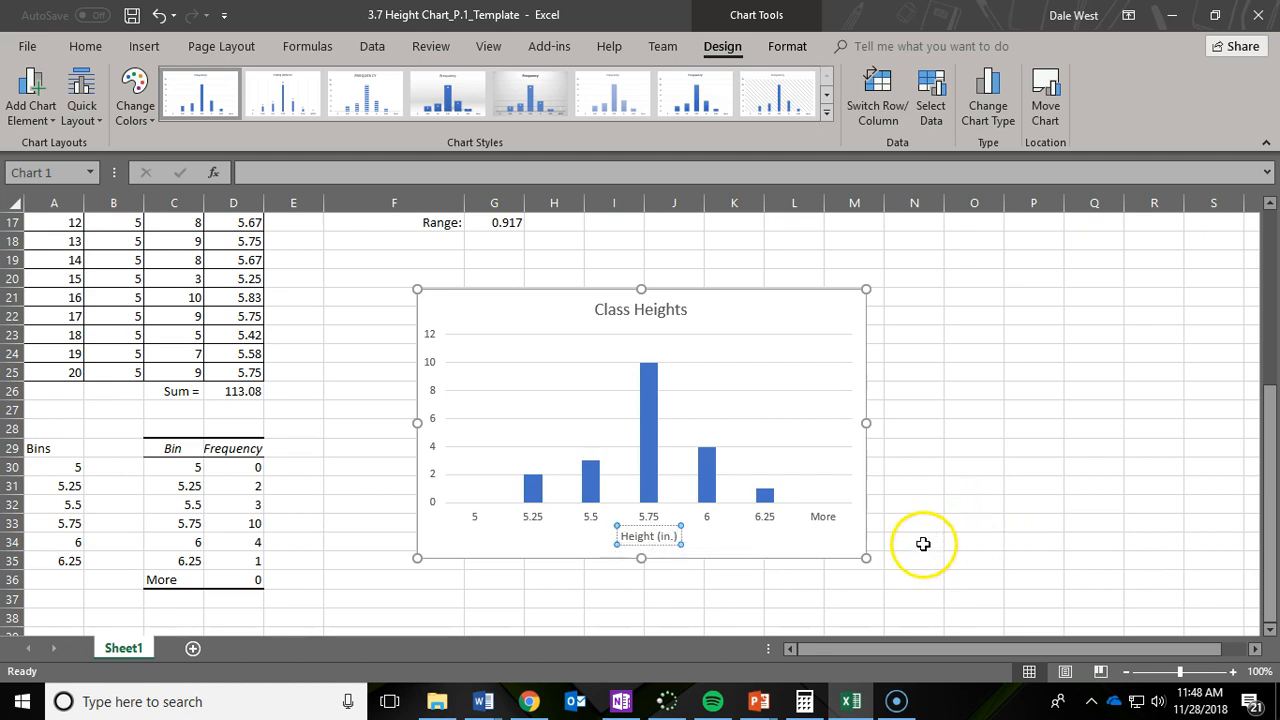
Step: Add a primary vertical axis title to the chart reading "Frequency"
{"action": "left_click", "coordinate": [56, 124]}
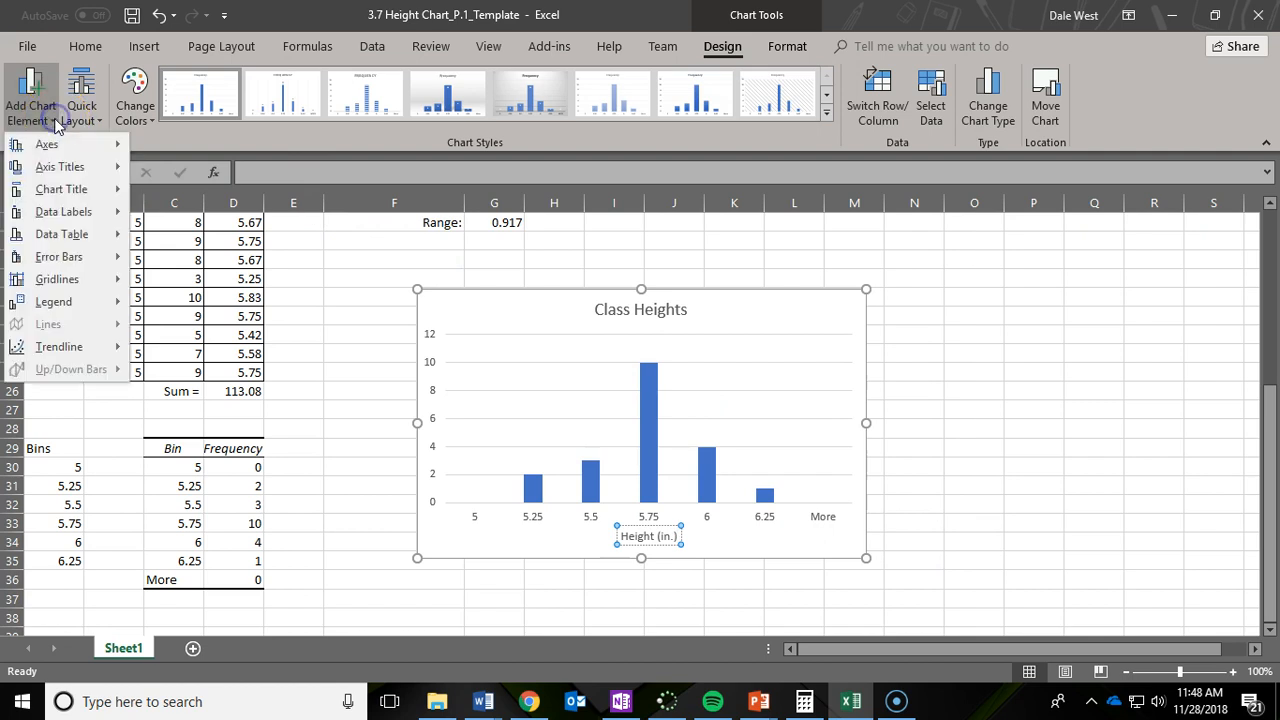
{"action": "mouse_move", "coordinate": [56, 172]}
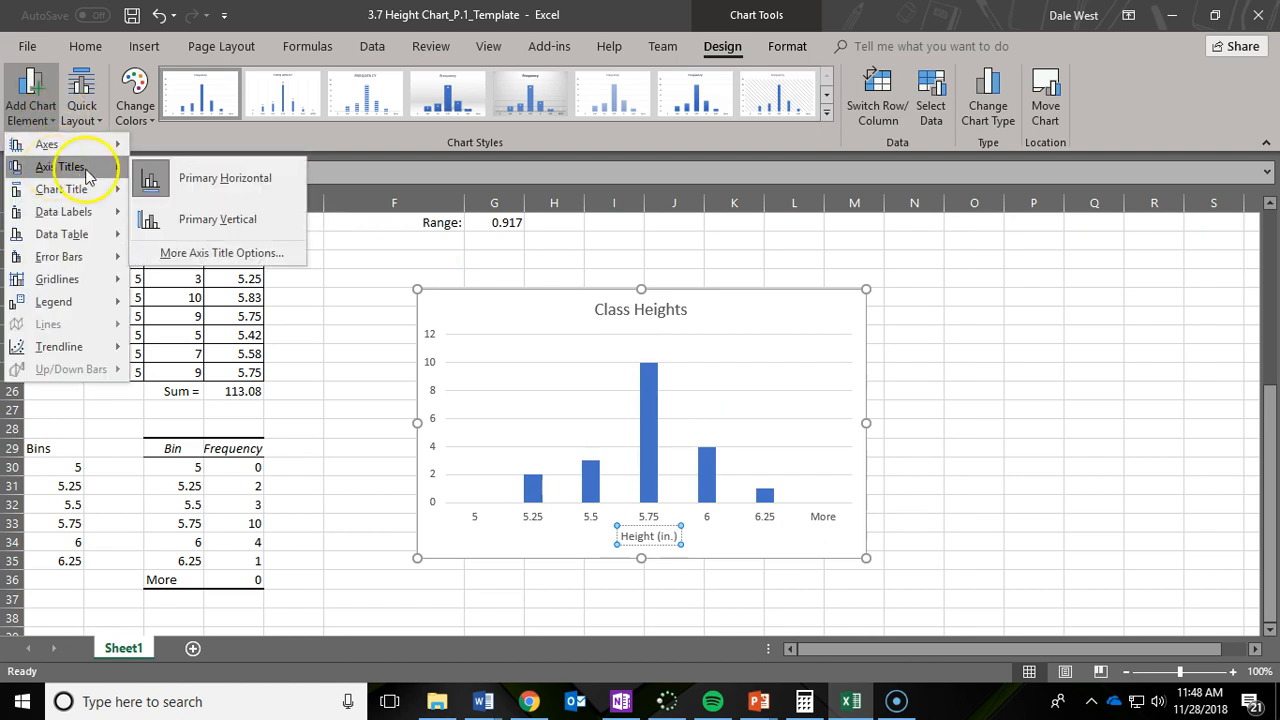
{"action": "left_click", "coordinate": [228, 219]}
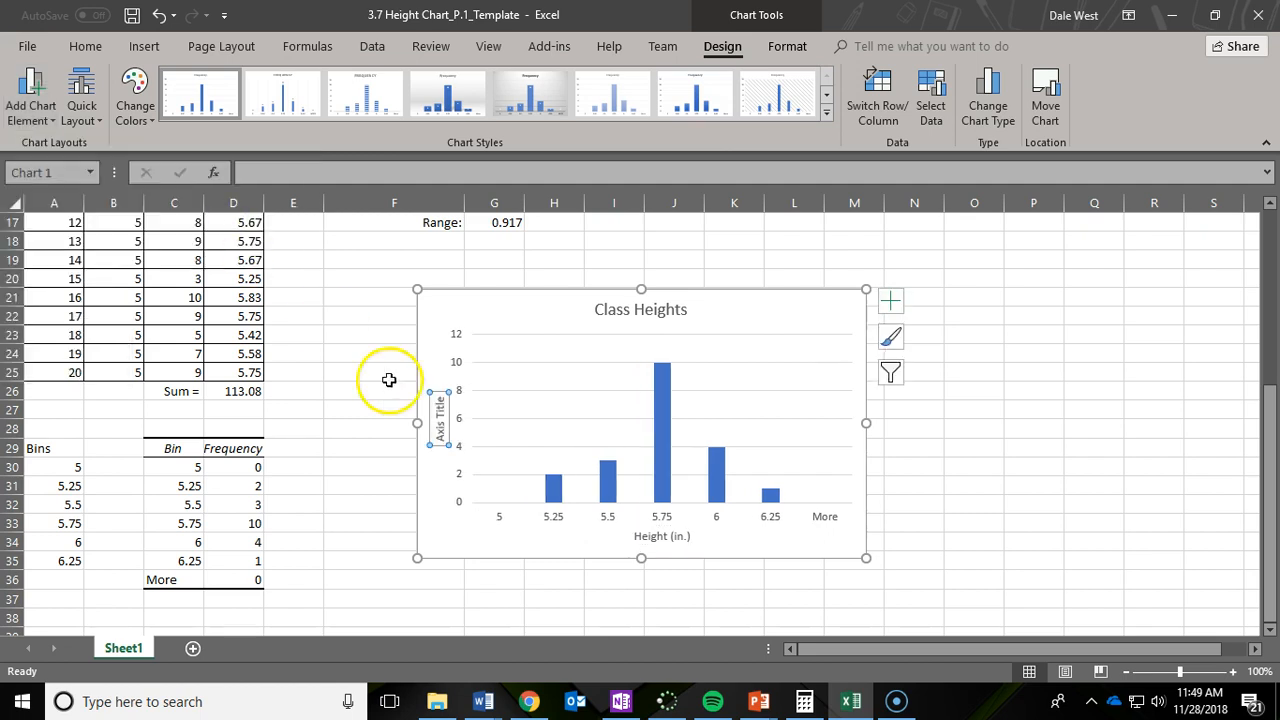
{"action": "left_click", "coordinate": [437, 418]}
{"action": "left_click_drag", "start_coordinate": [440, 401], "coordinate": [445, 443]}
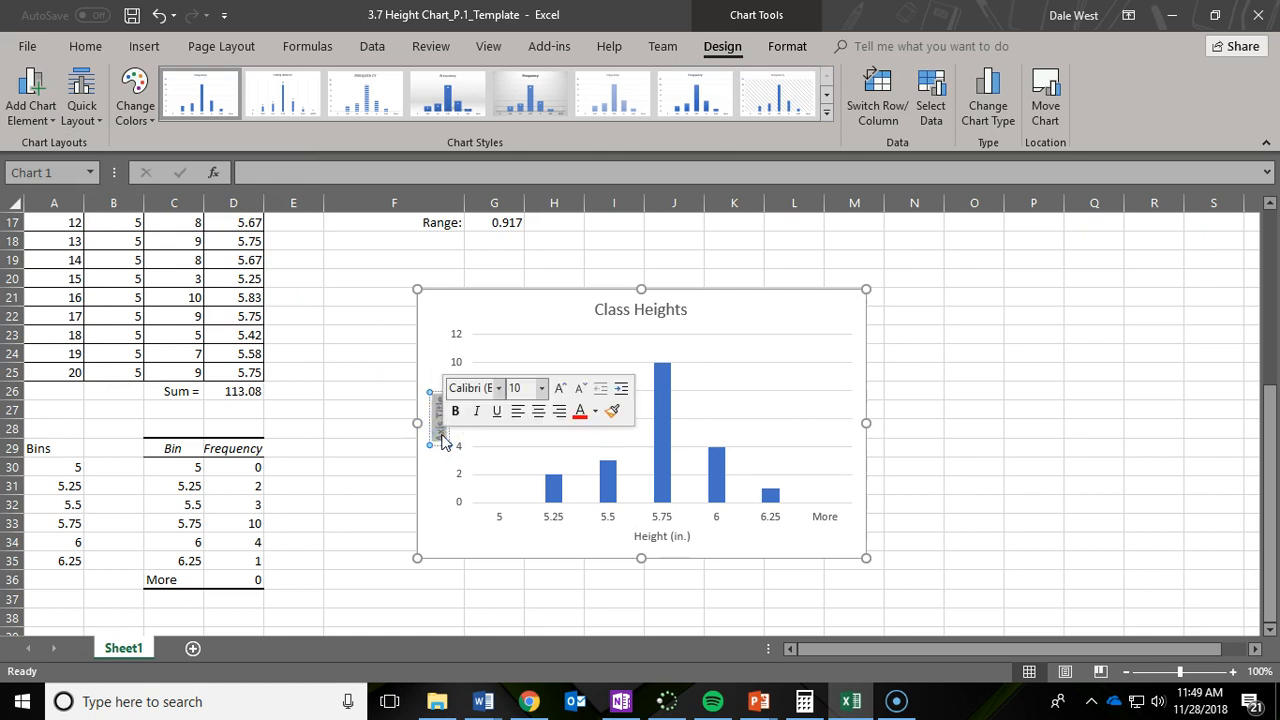
{"action": "type", "text": "Frequency"}
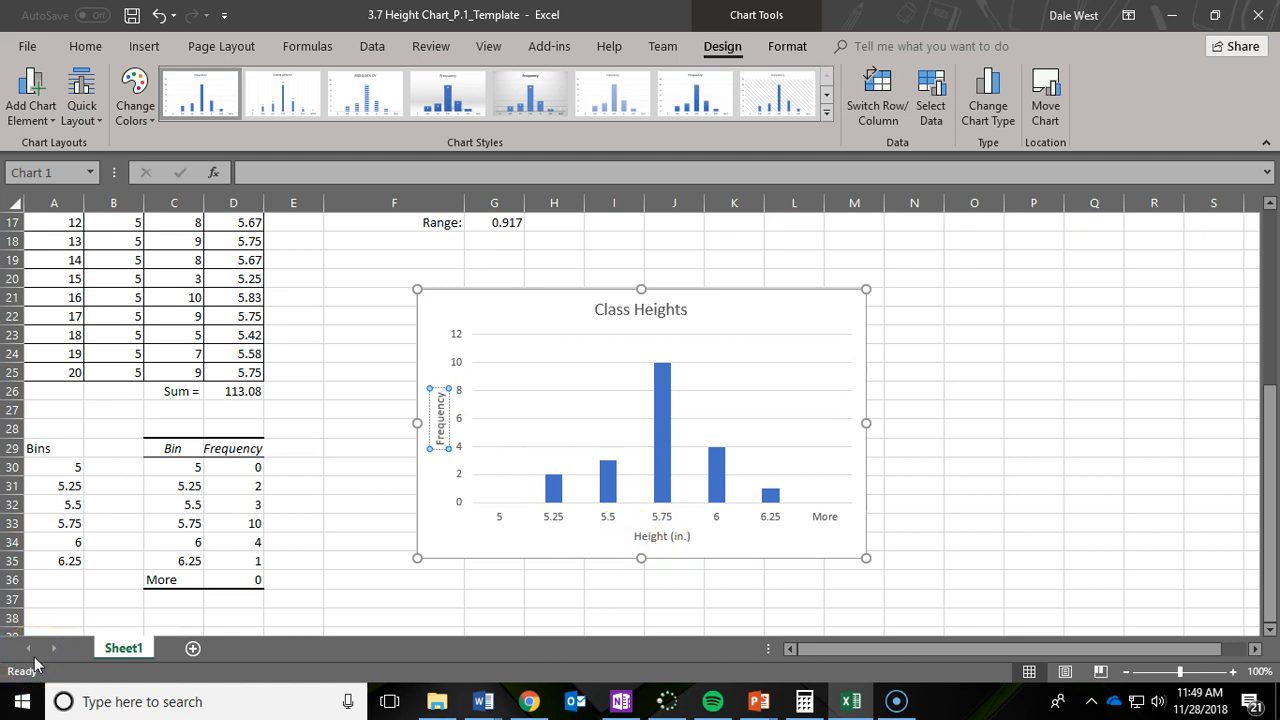
Step: Move the Class Heights chart next to the height data, just below the Range row, and deselect it
{"action": "scroll", "coordinate": [743, 343], "scroll_direction": "down", "scroll_amount": 1}
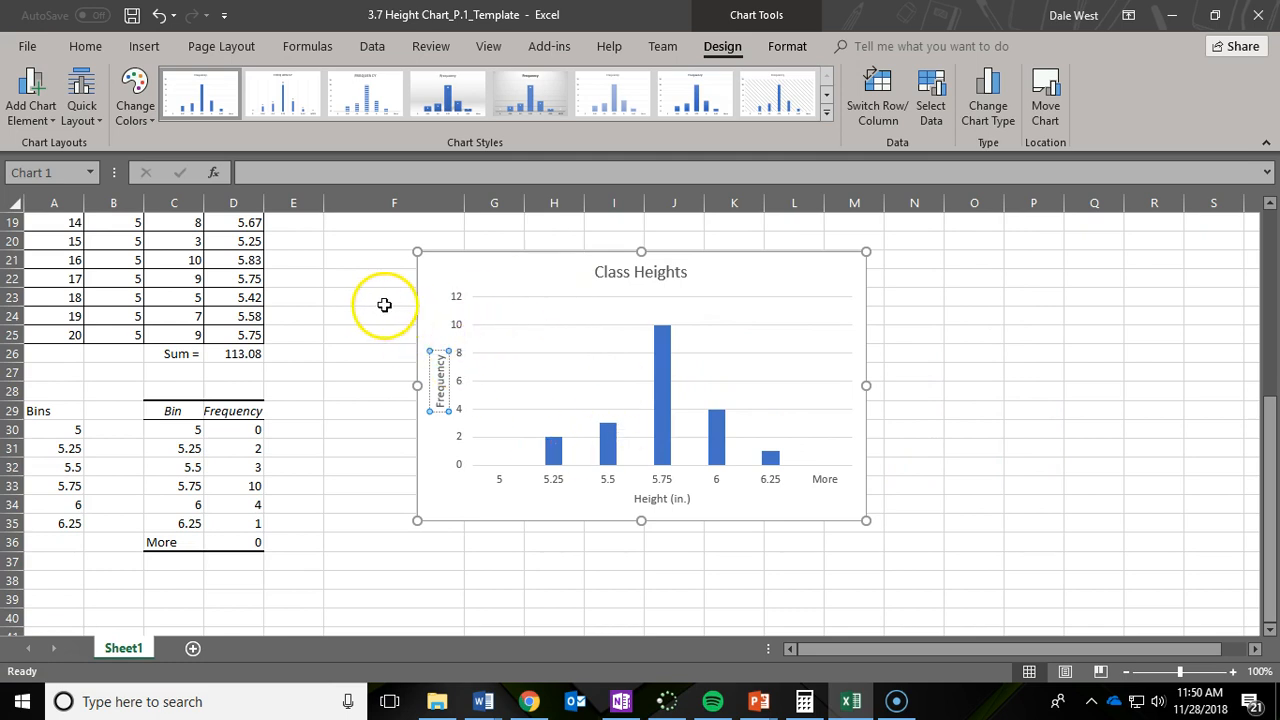
{"action": "left_click_drag", "start_coordinate": [497, 253], "coordinate": [364, 234]}
{"action": "scroll", "coordinate": [480, 320], "scroll_direction": "up", "scroll_amount": 2}
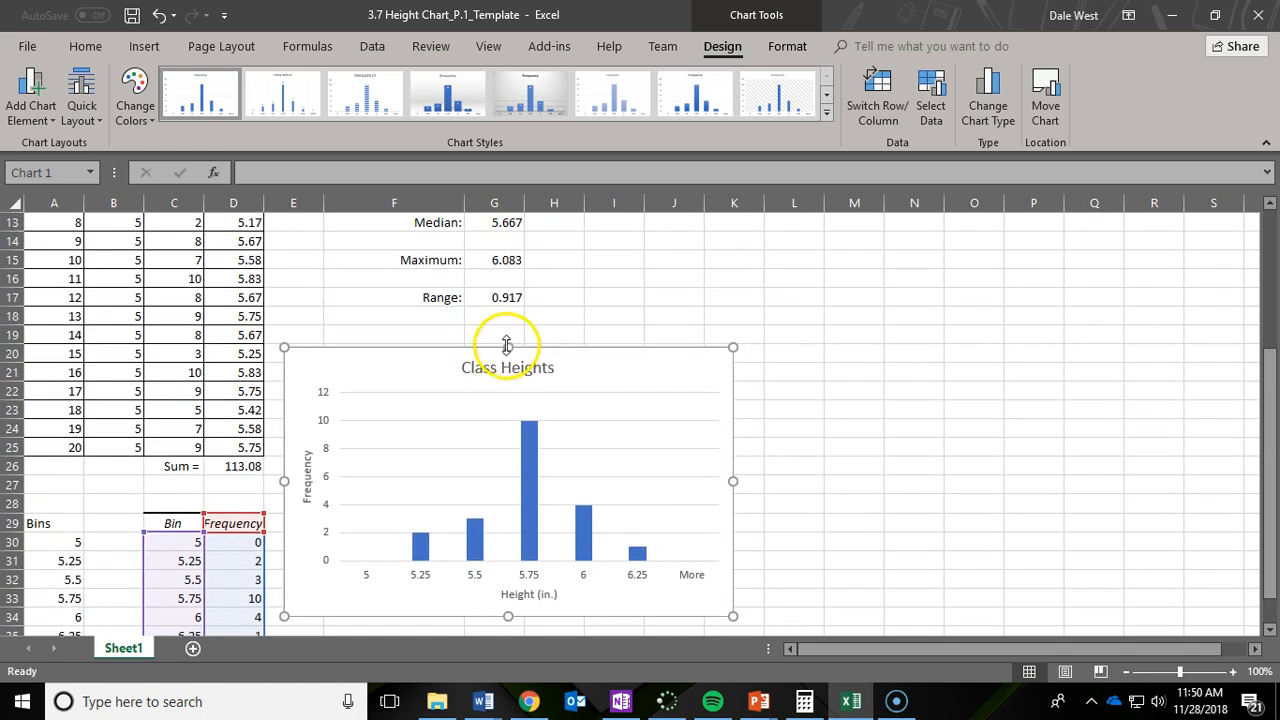
{"action": "left_click_drag", "start_coordinate": [414, 349], "coordinate": [409, 330]}
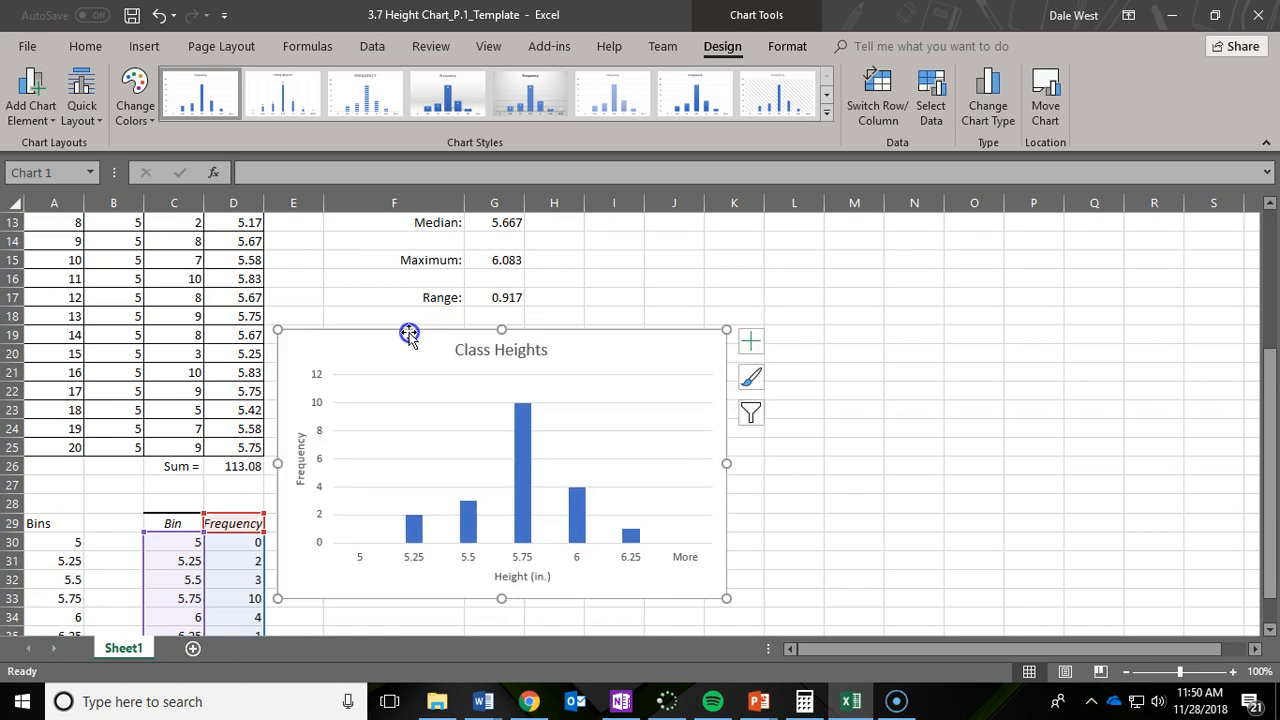
{"action": "left_click", "coordinate": [972, 373]}
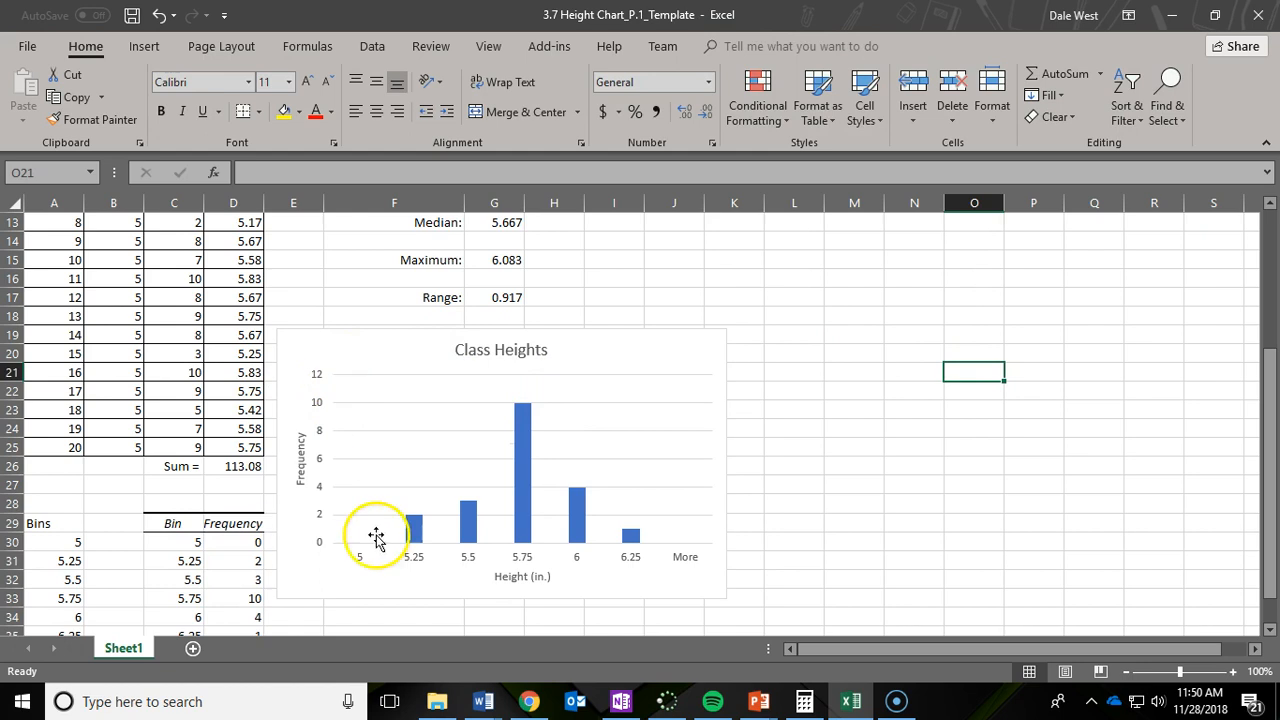
{"action": "scroll", "coordinate": [855, 552], "scroll_direction": "down", "scroll_amount": 2}
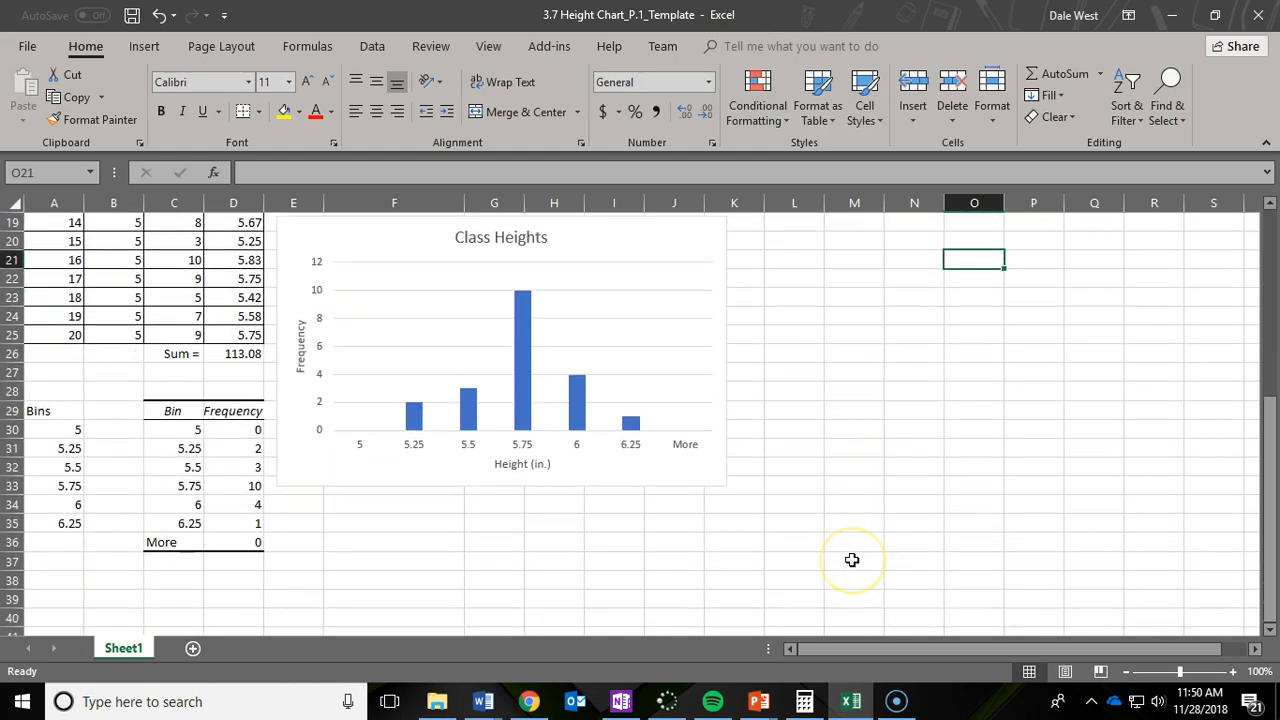
Step: Return to the beginning of the worksheet and save the workbook with the finished Class Heights chart
{"action": "scroll", "coordinate": [852, 560], "scroll_direction": "up", "scroll_amount": 4}
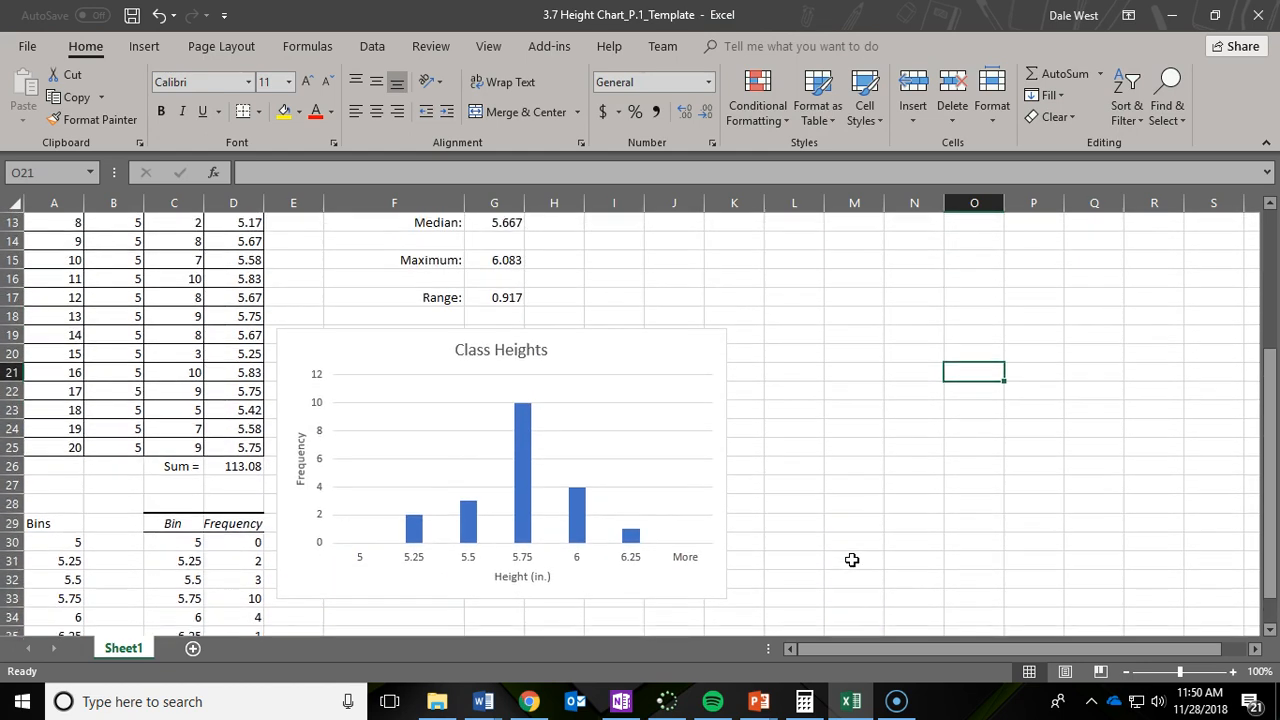
{"action": "scroll", "coordinate": [855, 561], "scroll_direction": "up", "scroll_amount": 2}
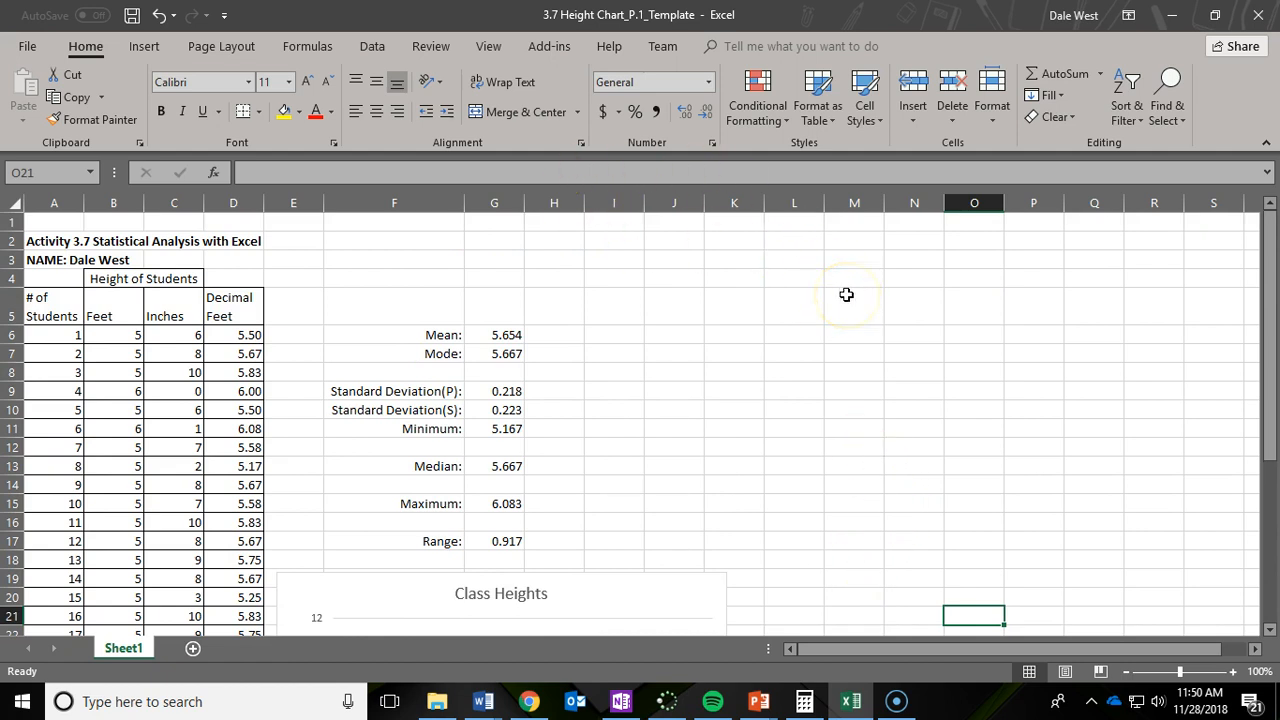
{"action": "left_click", "coordinate": [134, 17]}
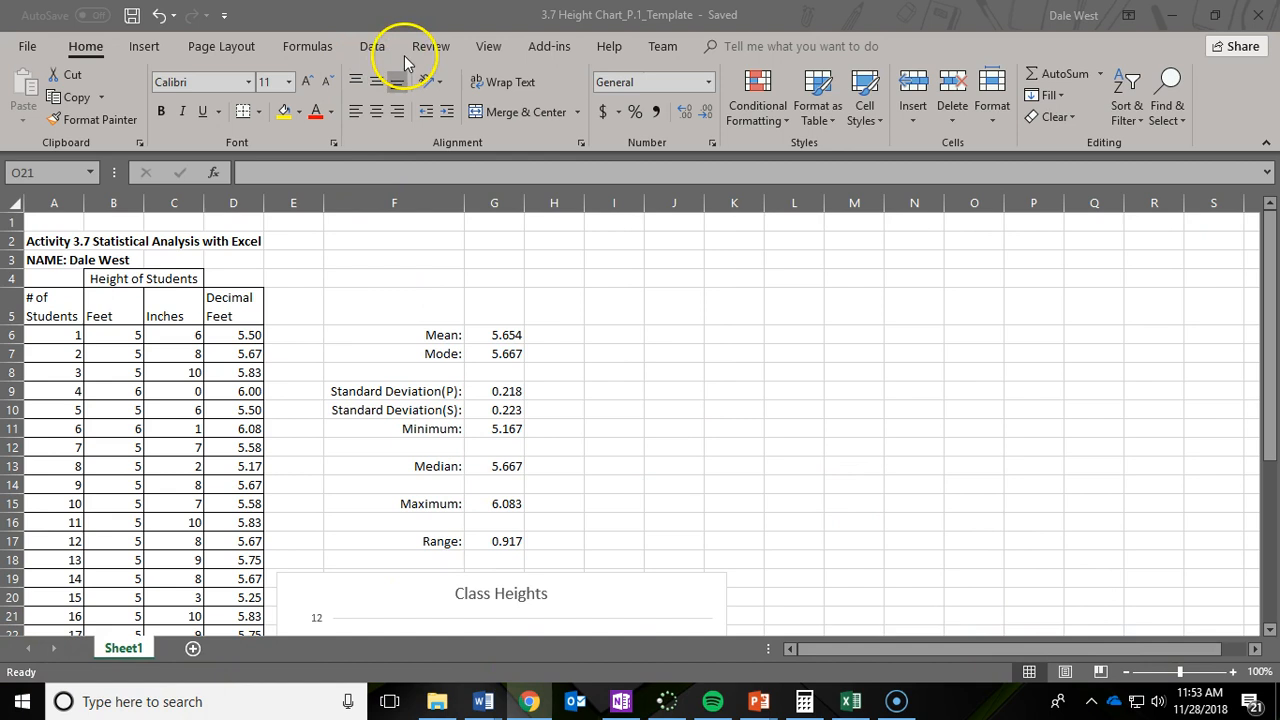
Step: Start the Descriptive Statistics analysis tool with the Decimal Feet values in D6:D25 as the input range
{"action": "left_click", "coordinate": [383, 50]}
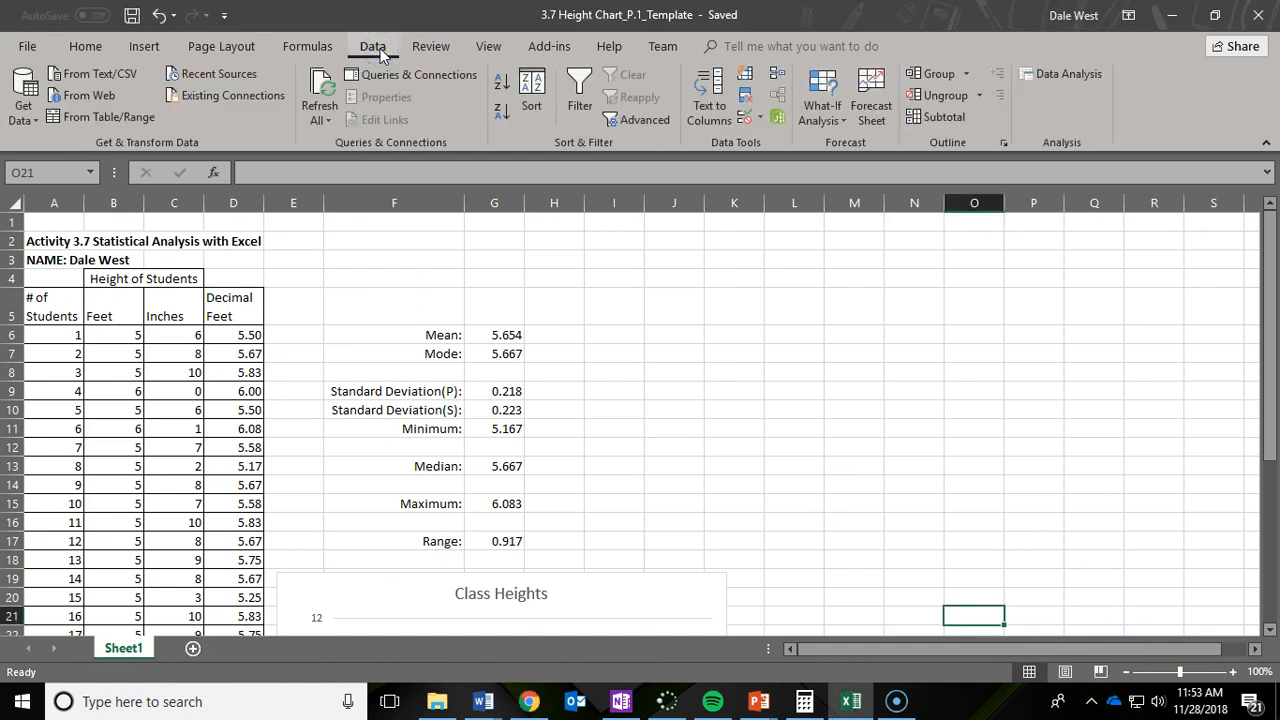
{"action": "left_click", "coordinate": [1068, 73]}
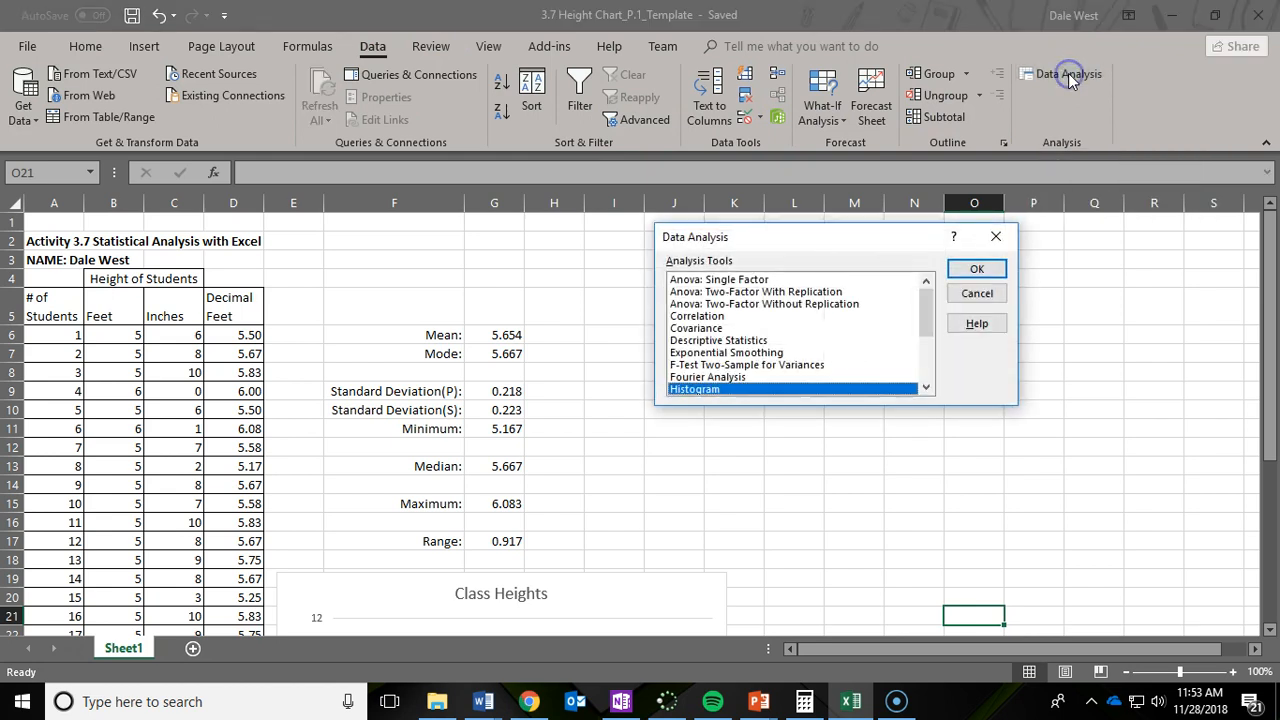
{"action": "left_click", "coordinate": [712, 340]}
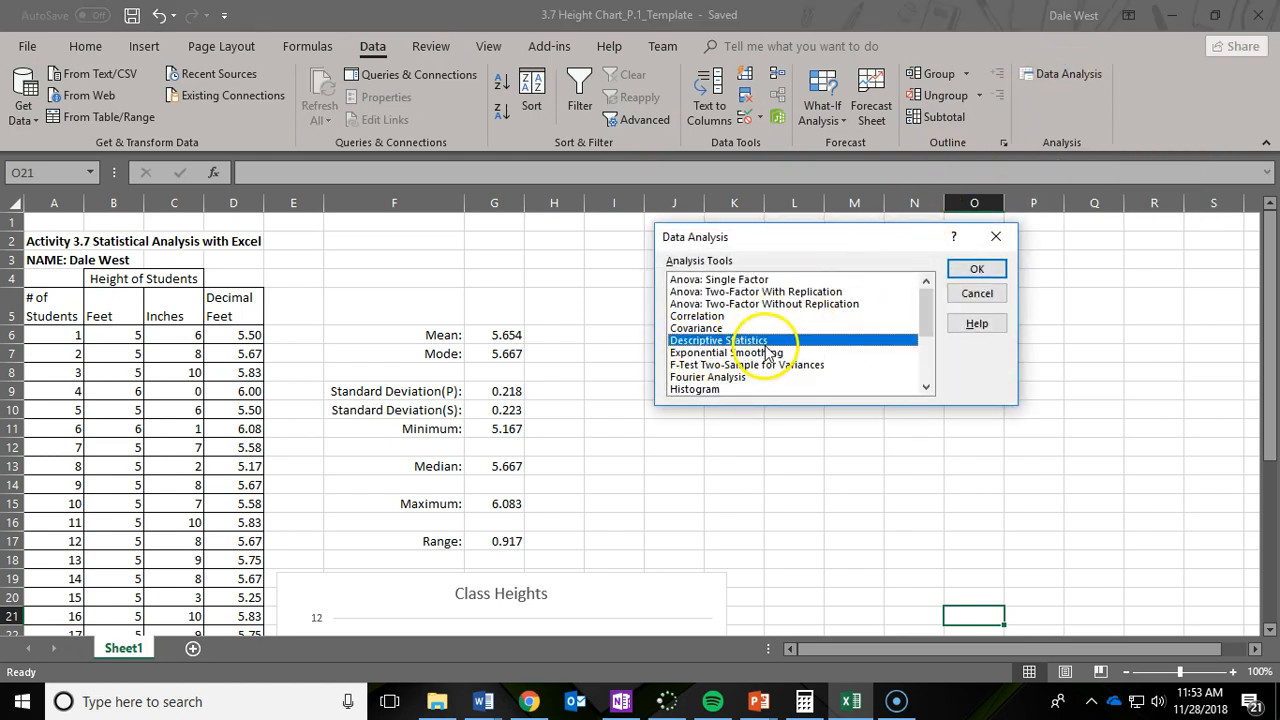
{"action": "left_click", "coordinate": [975, 270]}
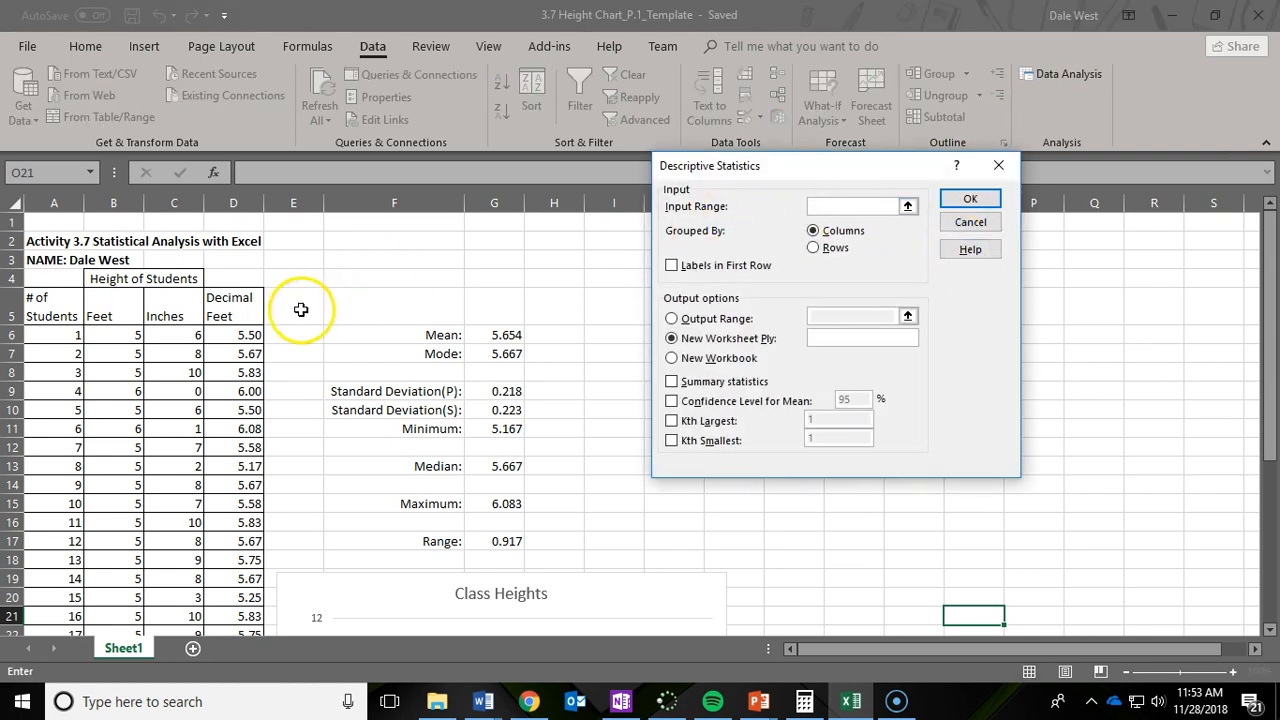
{"action": "left_click_drag", "start_coordinate": [240, 336], "coordinate": [251, 584]}
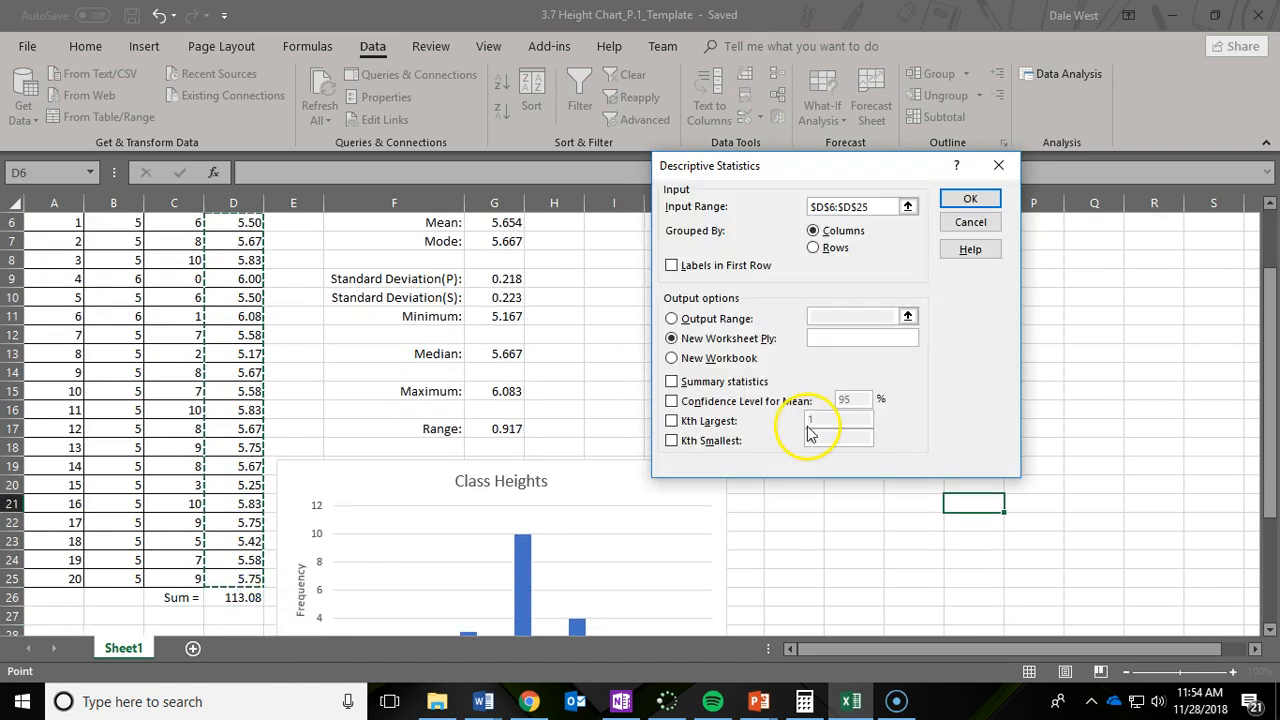
Step: Set the output range to I6:J18, include summary statistics, and generate the descriptive statistics table
{"action": "left_click", "coordinate": [672, 319]}
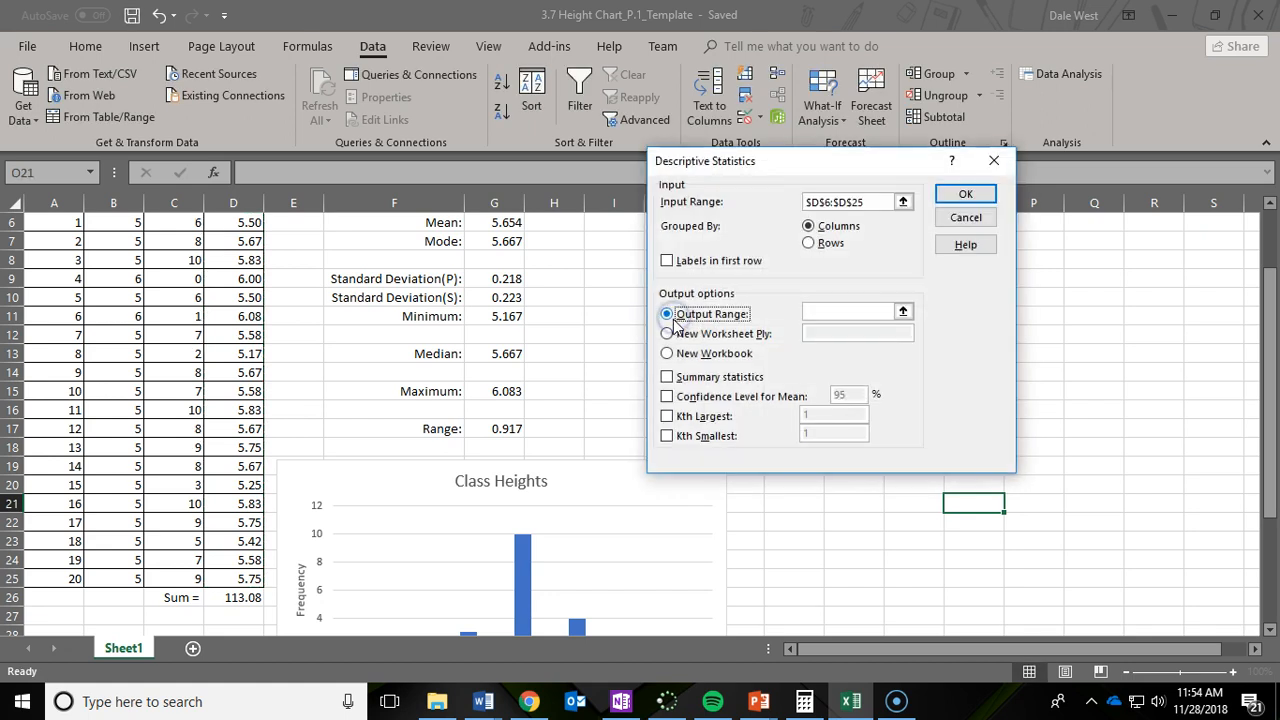
{"action": "left_click_drag", "start_coordinate": [807, 167], "coordinate": [943, 171]}
{"action": "left_click_drag", "start_coordinate": [1272, 296], "coordinate": [1272, 284]}
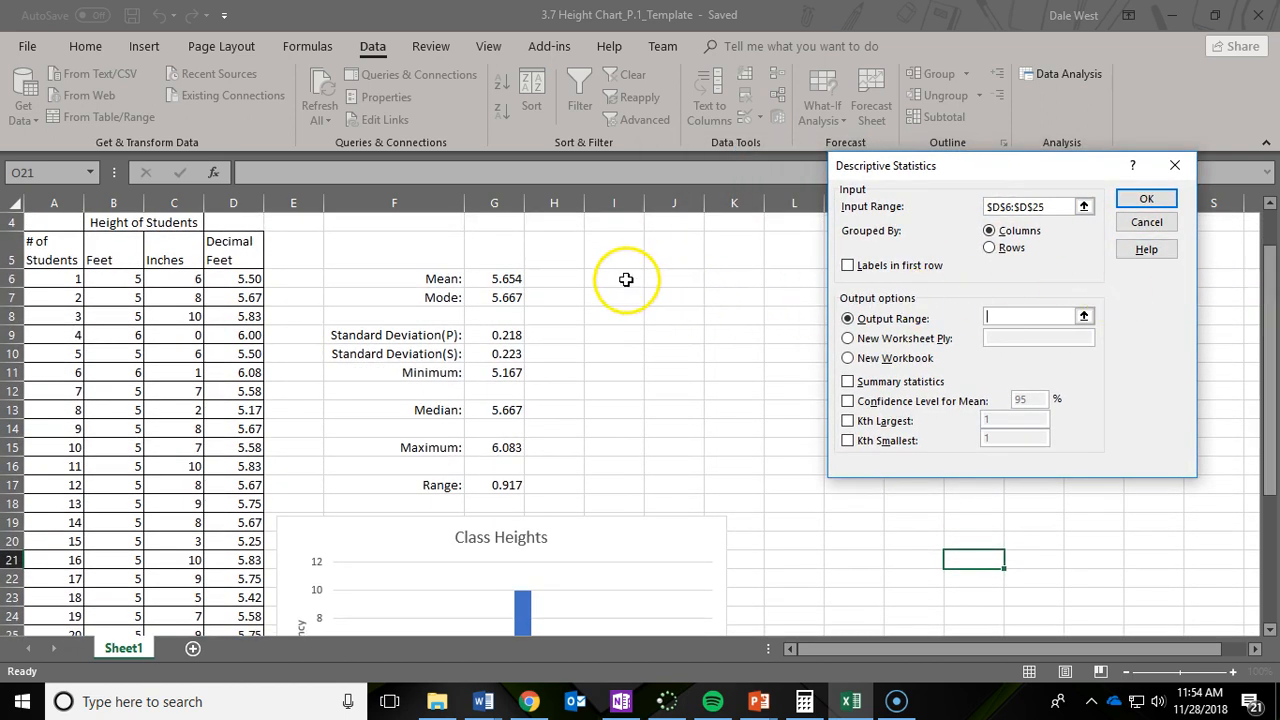
{"action": "left_click", "coordinate": [607, 279]}
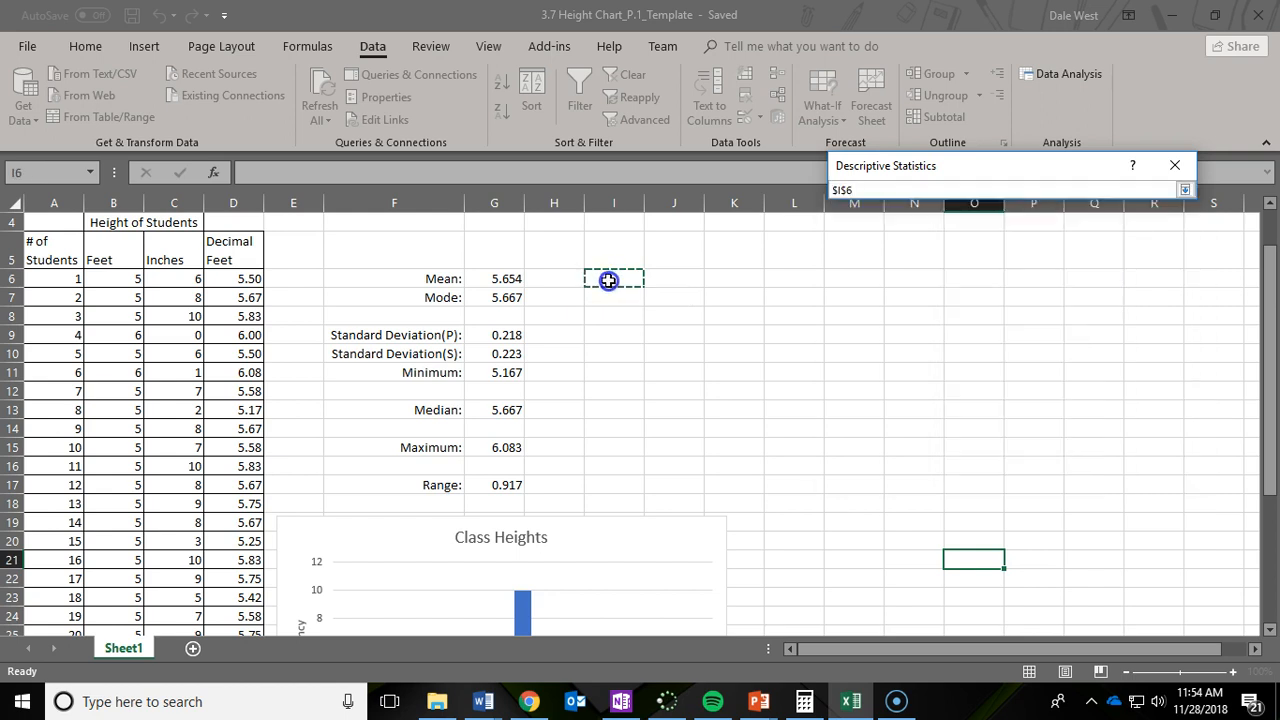
{"action": "left_click_drag", "start_coordinate": [608, 281], "coordinate": [689, 497]}
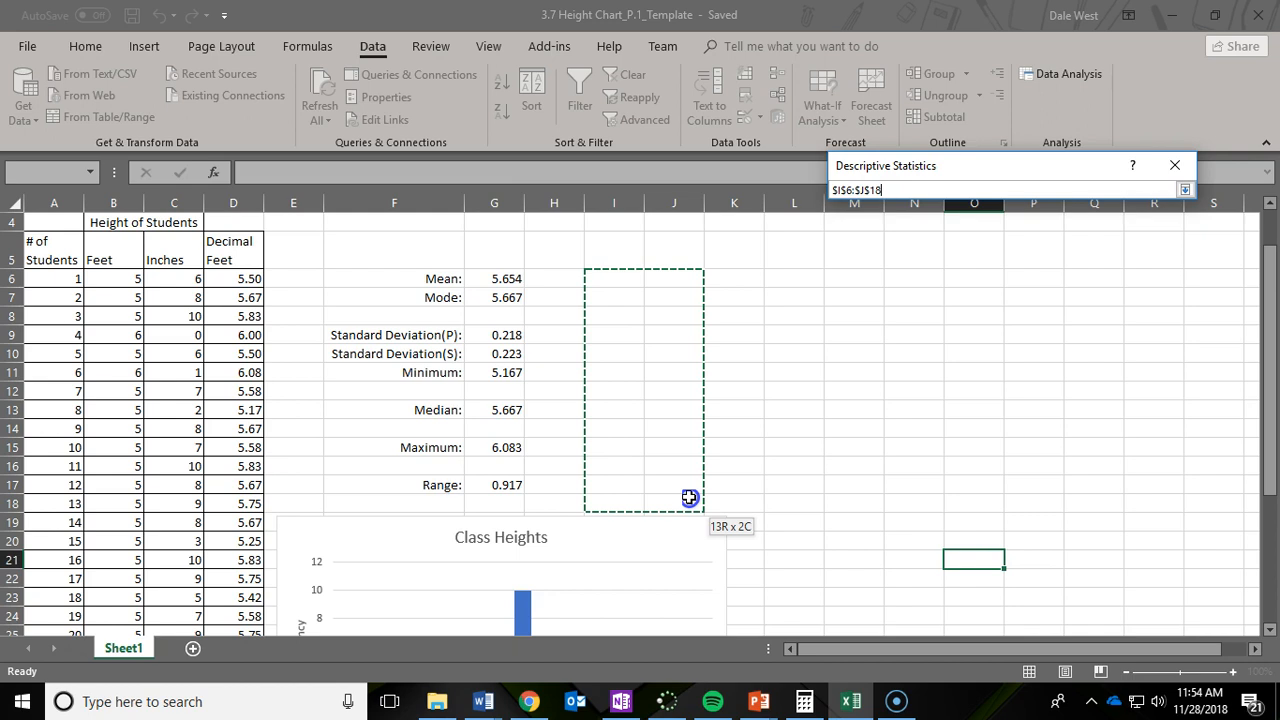
{"action": "left_click_drag", "start_coordinate": [689, 497], "coordinate": [687, 497]}
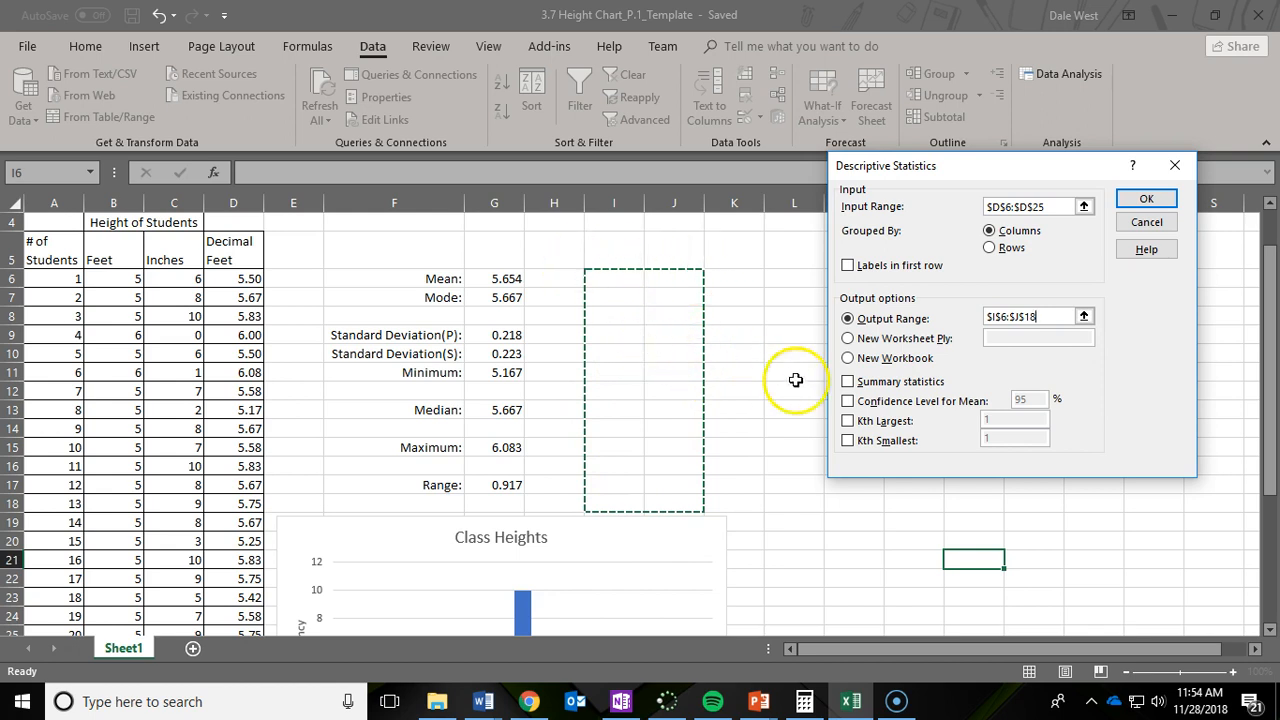
{"action": "left_click", "coordinate": [851, 383]}
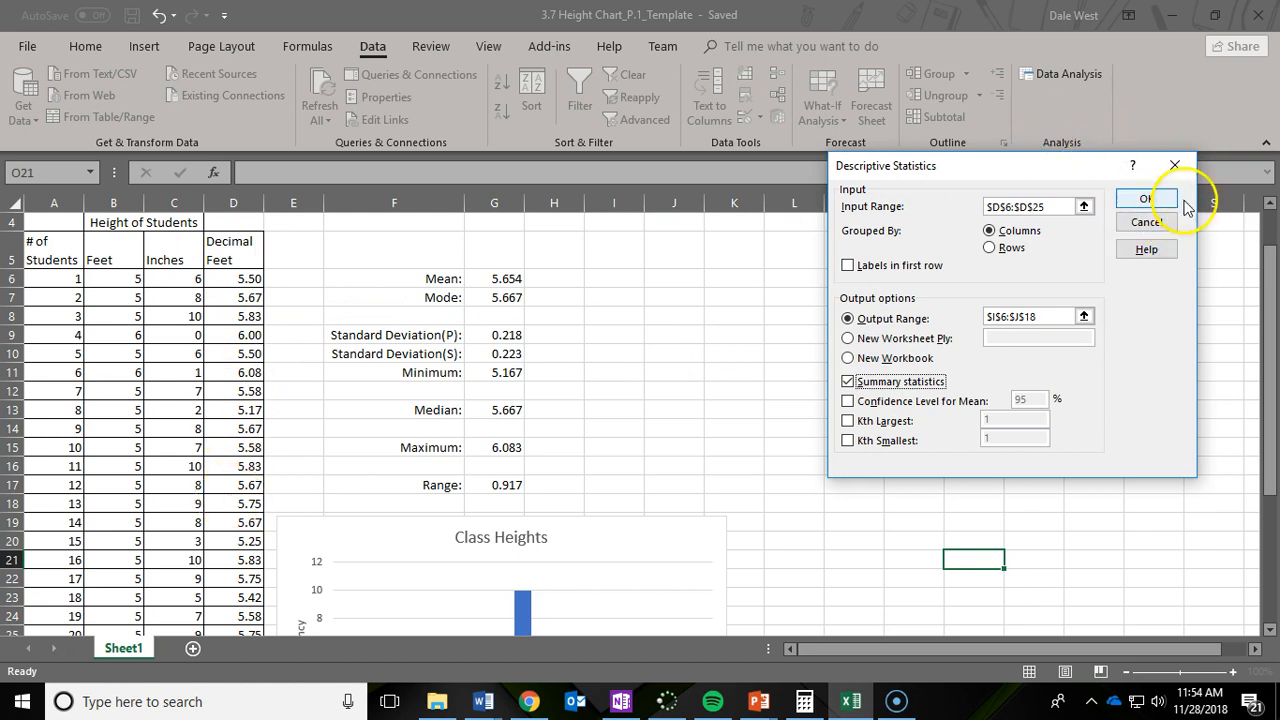
{"action": "left_click", "coordinate": [1146, 198]}
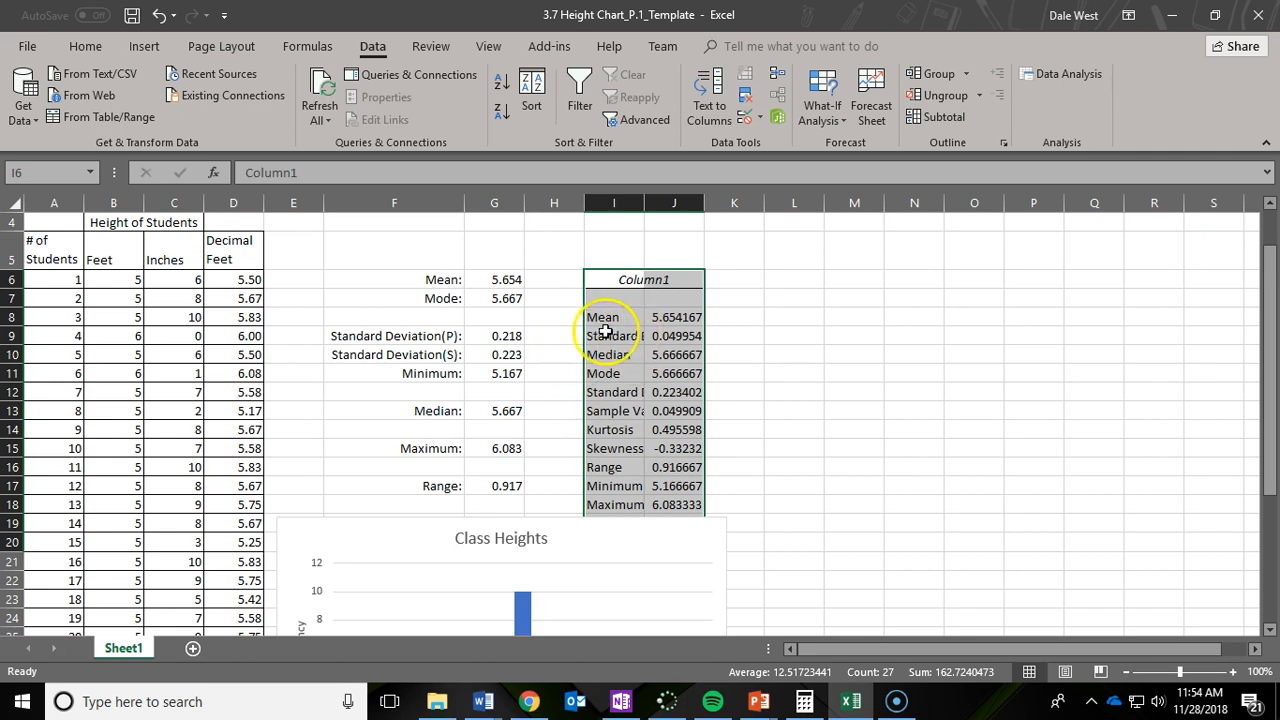
Step: Narrow column H, widen column I to fit the statistic labels, and change the table heading in I6 to "Summary Statistics"
{"action": "left_click_drag", "start_coordinate": [586, 201], "coordinate": [688, 203]}
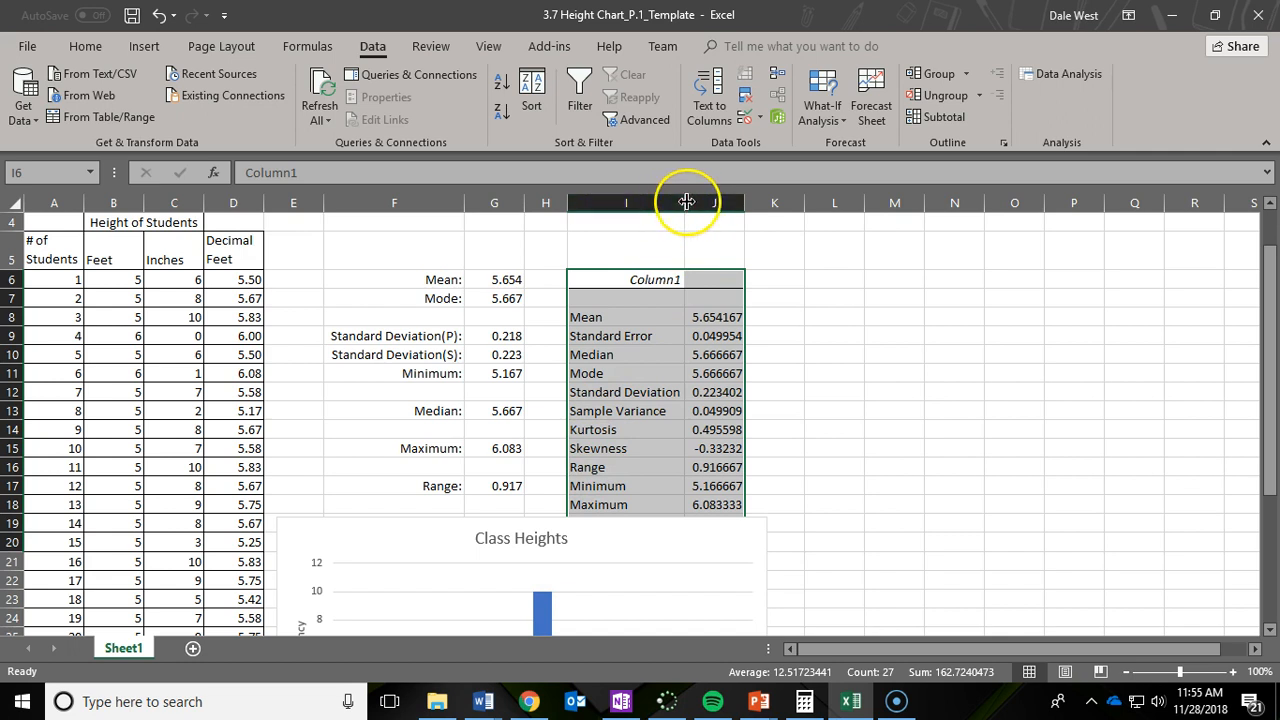
{"action": "double_click", "coordinate": [641, 277]}
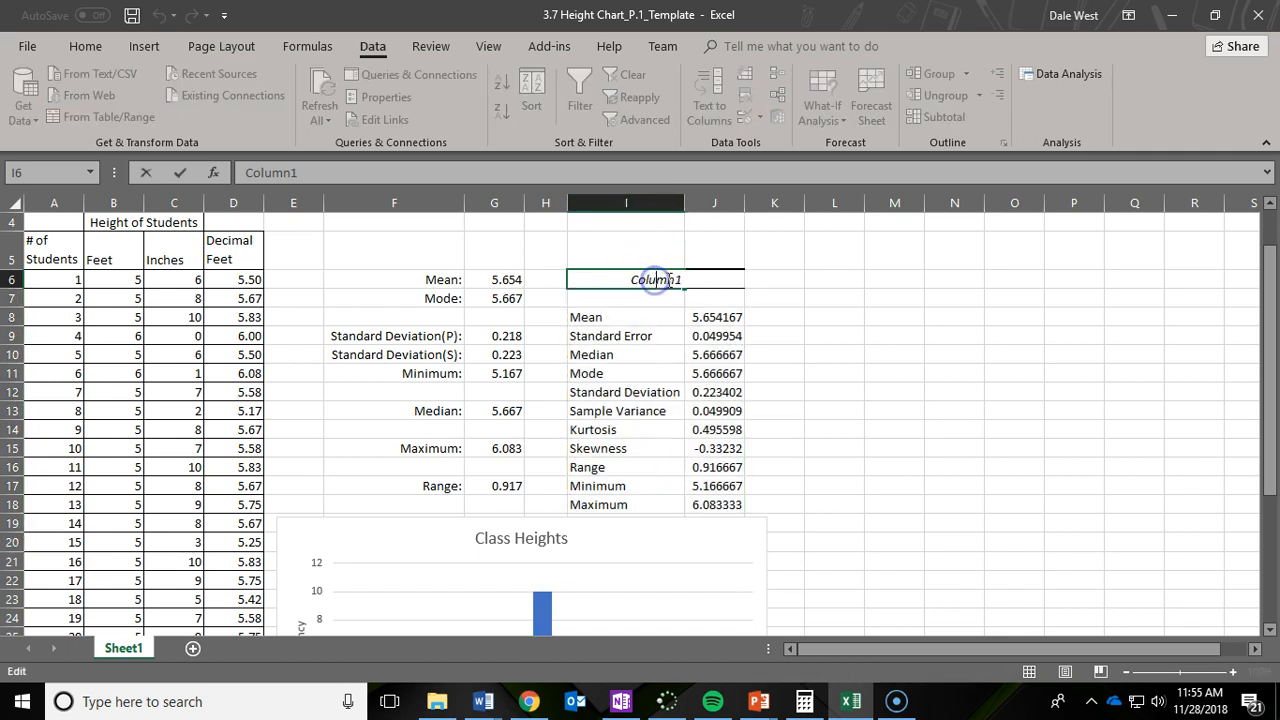
{"action": "left_click_drag", "start_coordinate": [672, 279], "coordinate": [692, 279]}
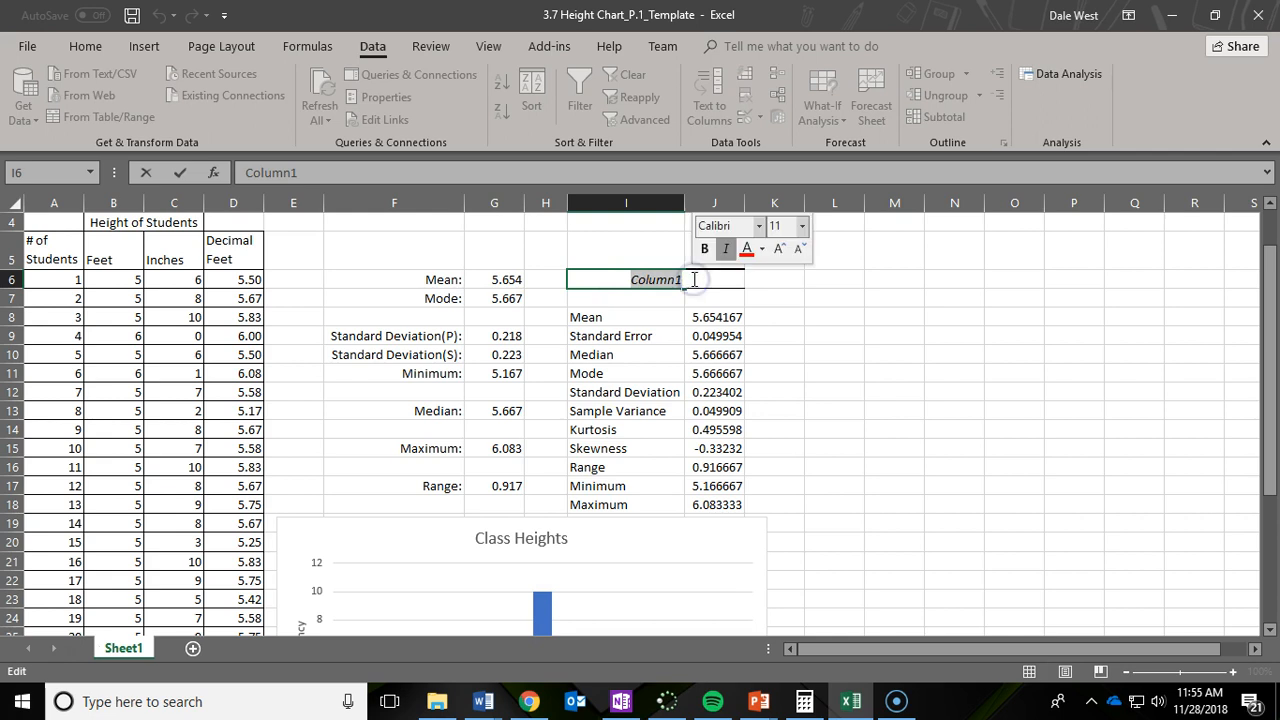
{"action": "type", "text": "stics"}
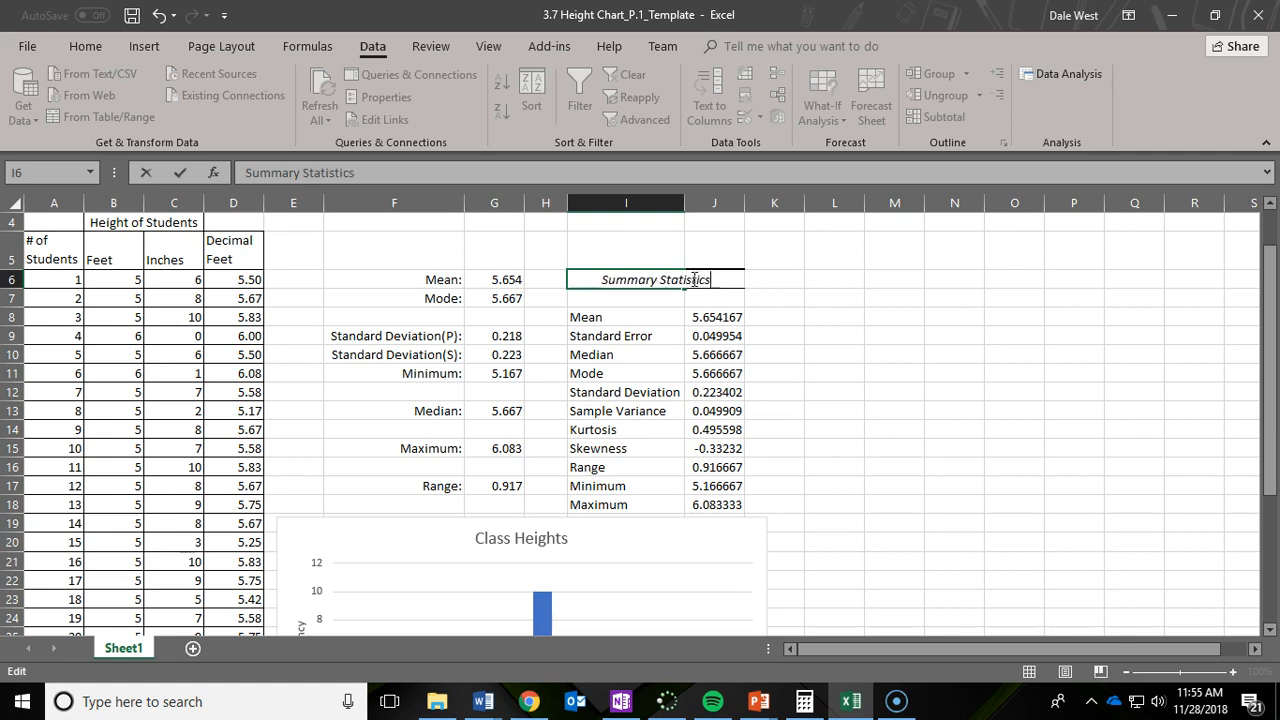
{"action": "left_click", "coordinate": [826, 332]}
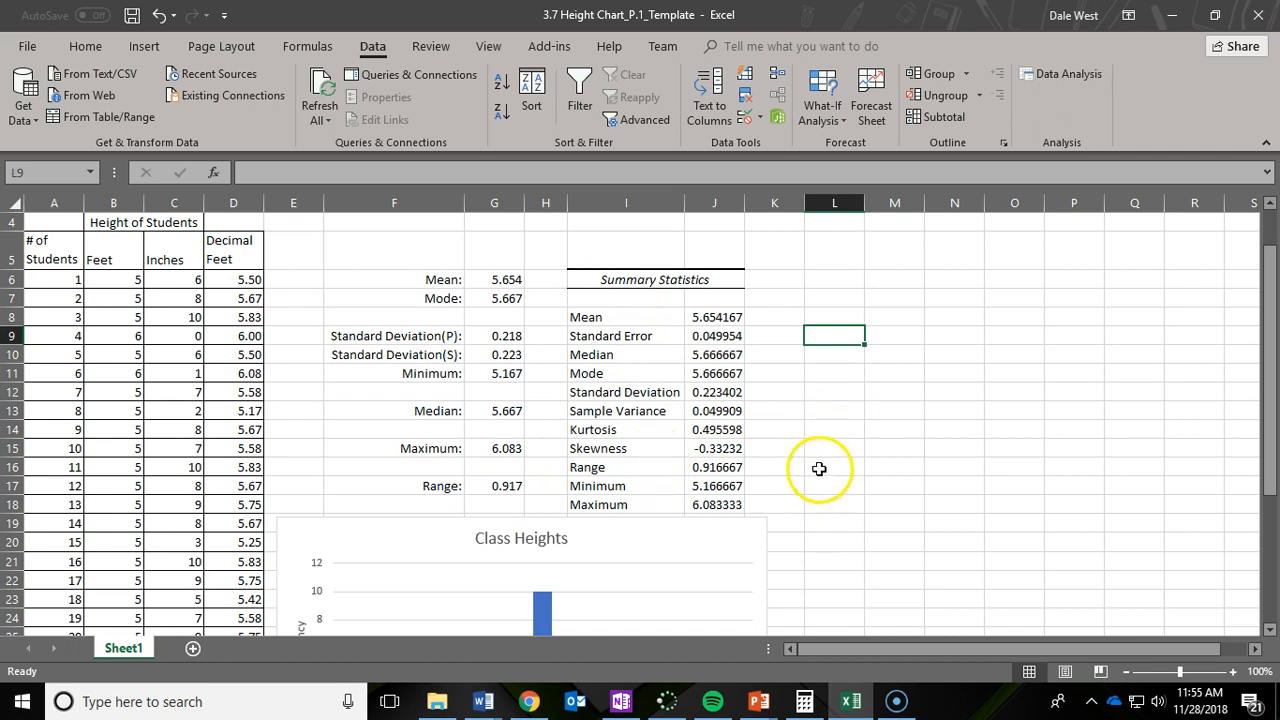
Step: Save the workbook with the Summary Statistics table included
{"action": "scroll", "coordinate": [700, 430], "scroll_direction": "up", "scroll_amount": 1}
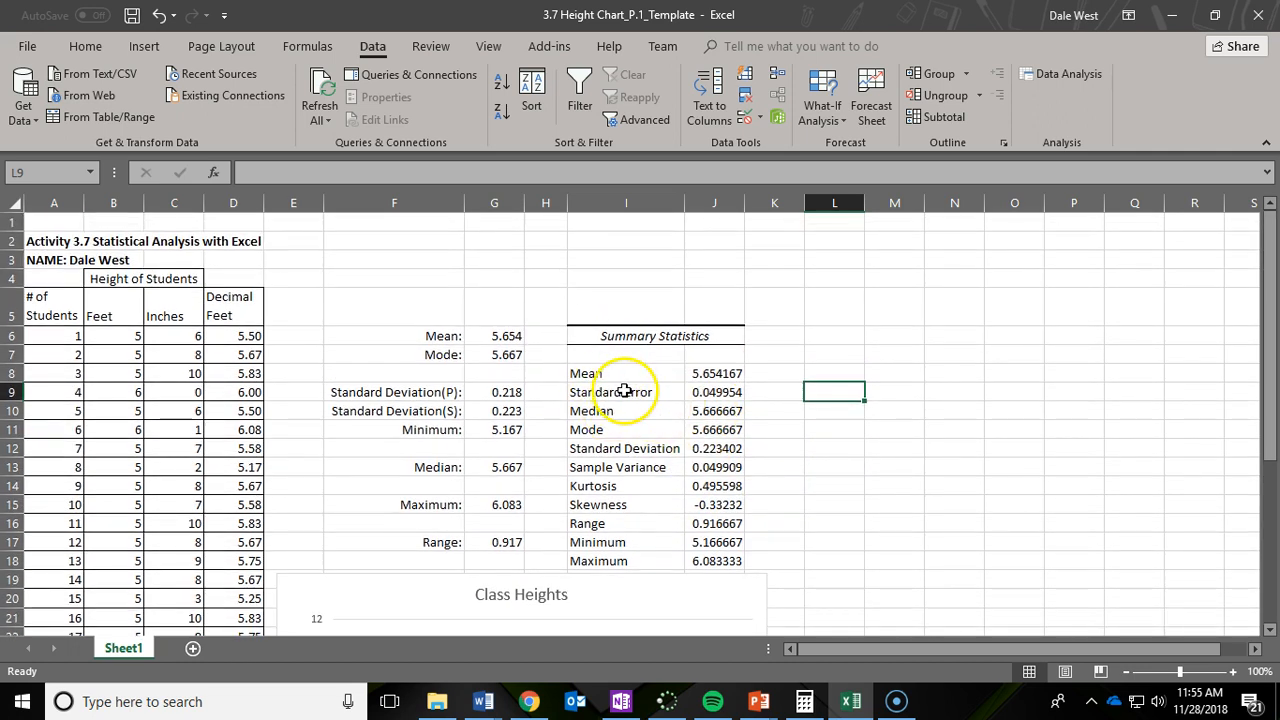
{"action": "left_click", "coordinate": [131, 17]}
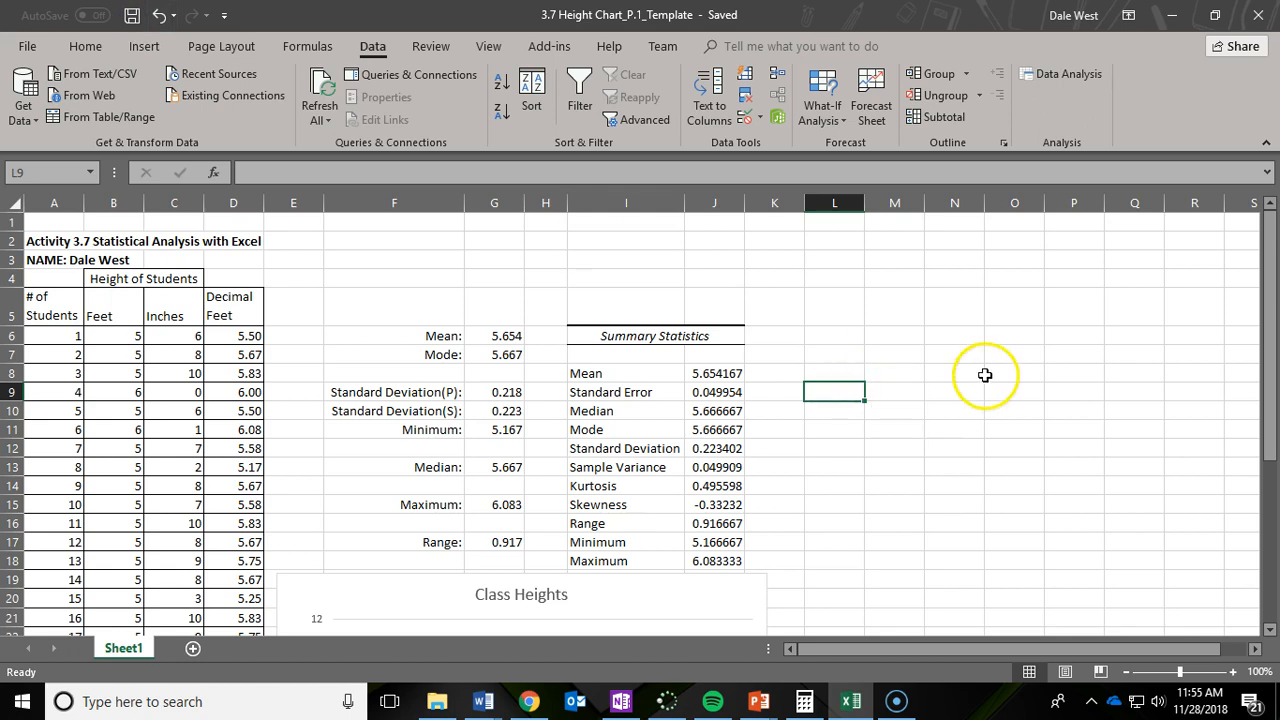
Step: Set the page to Landscape Orientation and print the active sheet on Letter paper, one copy
{"action": "scroll", "coordinate": [897, 449], "scroll_direction": "down", "scroll_amount": 3, "text": "ctrl"}
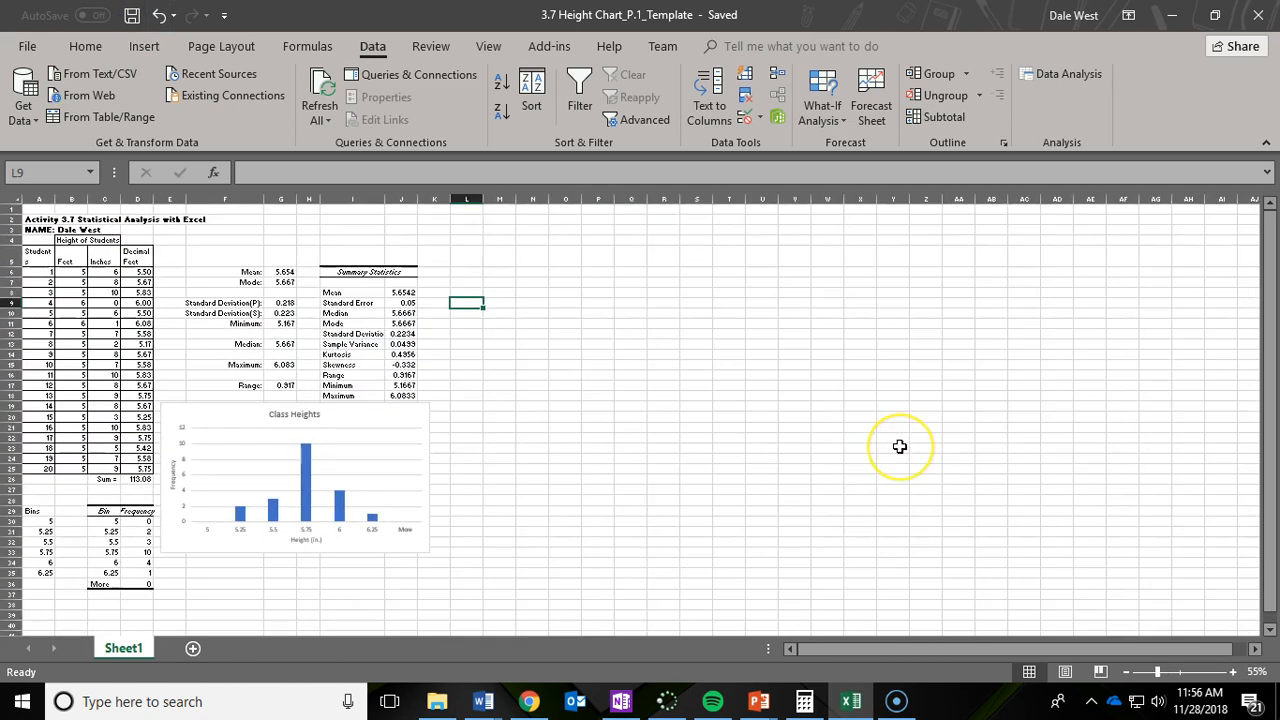
{"action": "scroll", "coordinate": [900, 449], "scroll_direction": "up", "scroll_amount": 3, "text": "ctrl"}
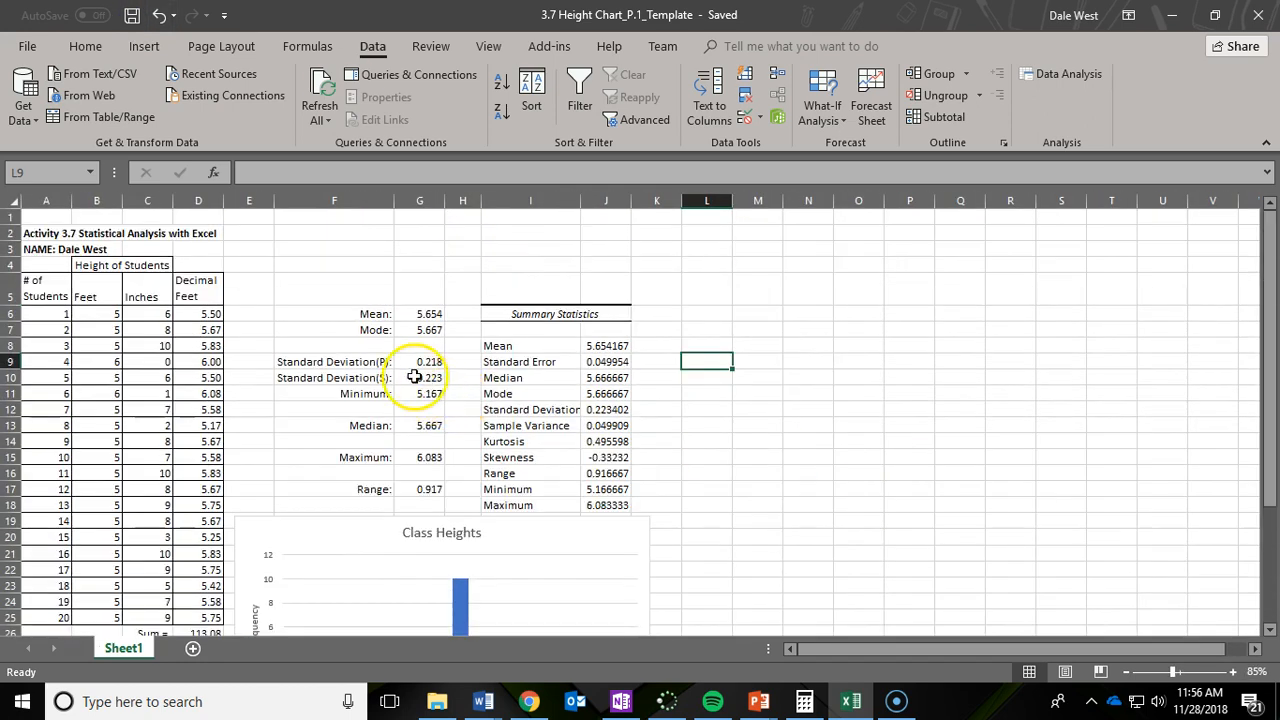
{"action": "left_click", "coordinate": [27, 46]}
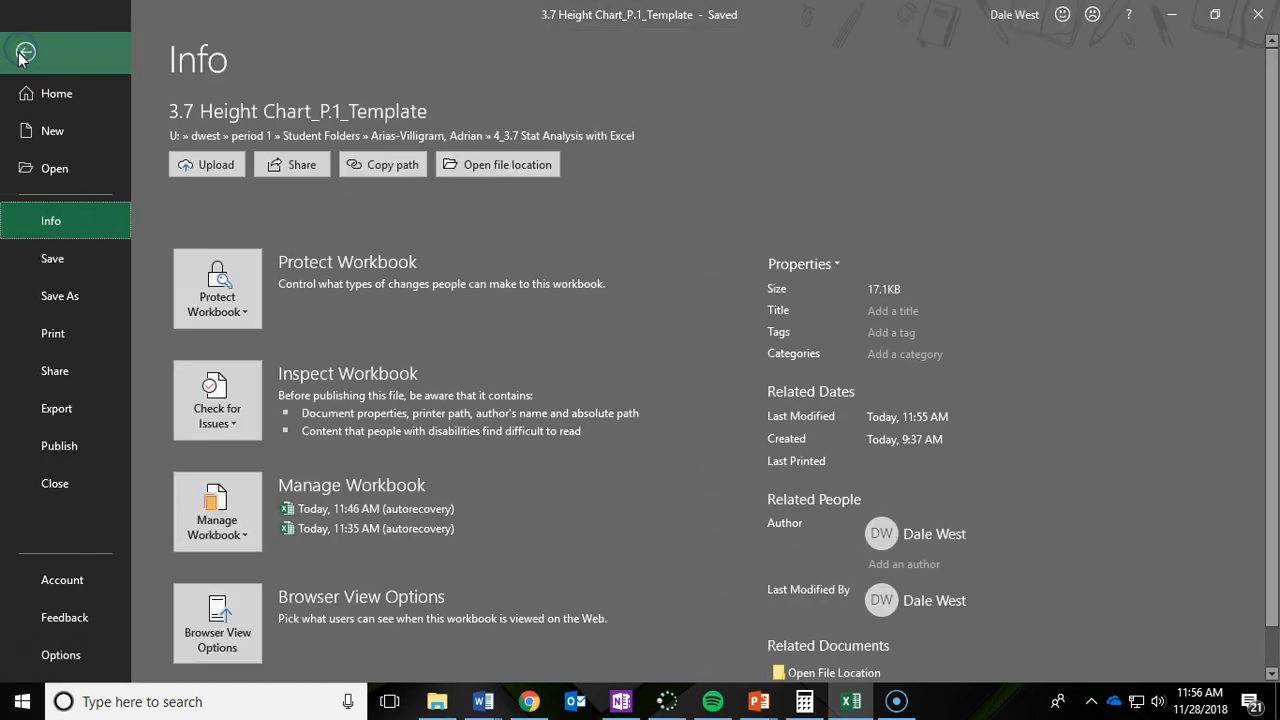
{"action": "left_click", "coordinate": [50, 334]}
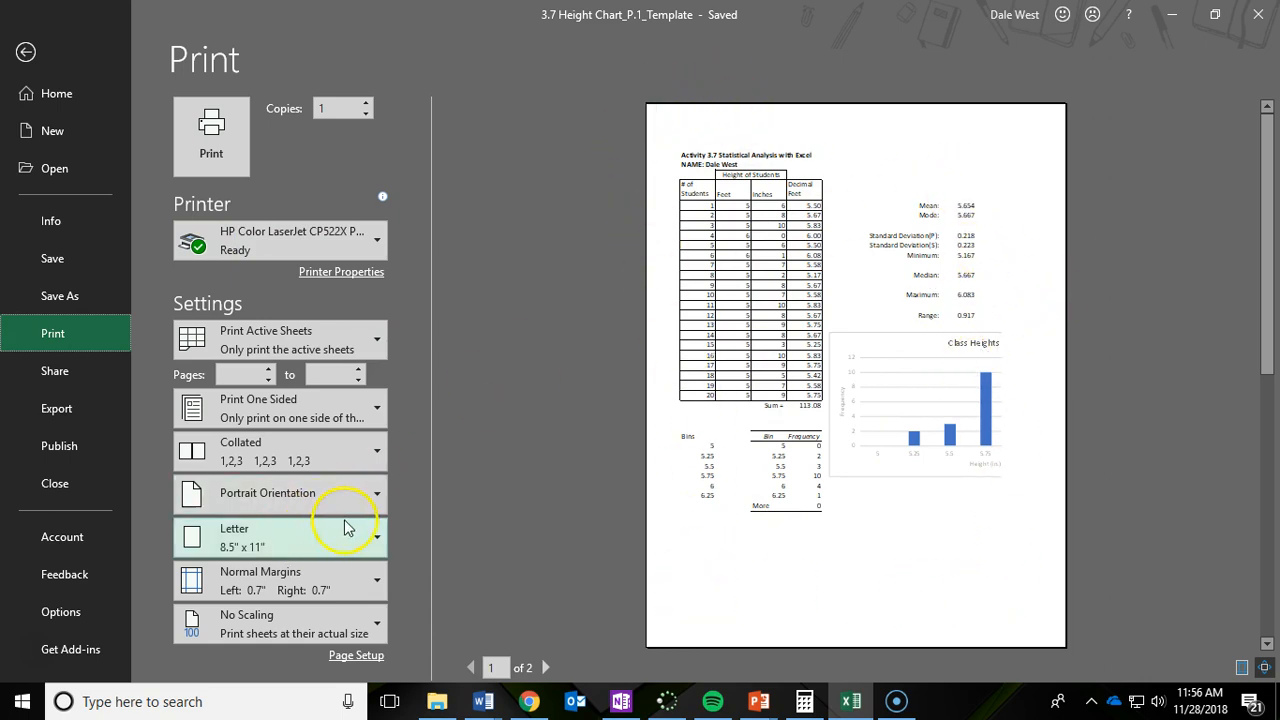
{"action": "left_click", "coordinate": [378, 497]}
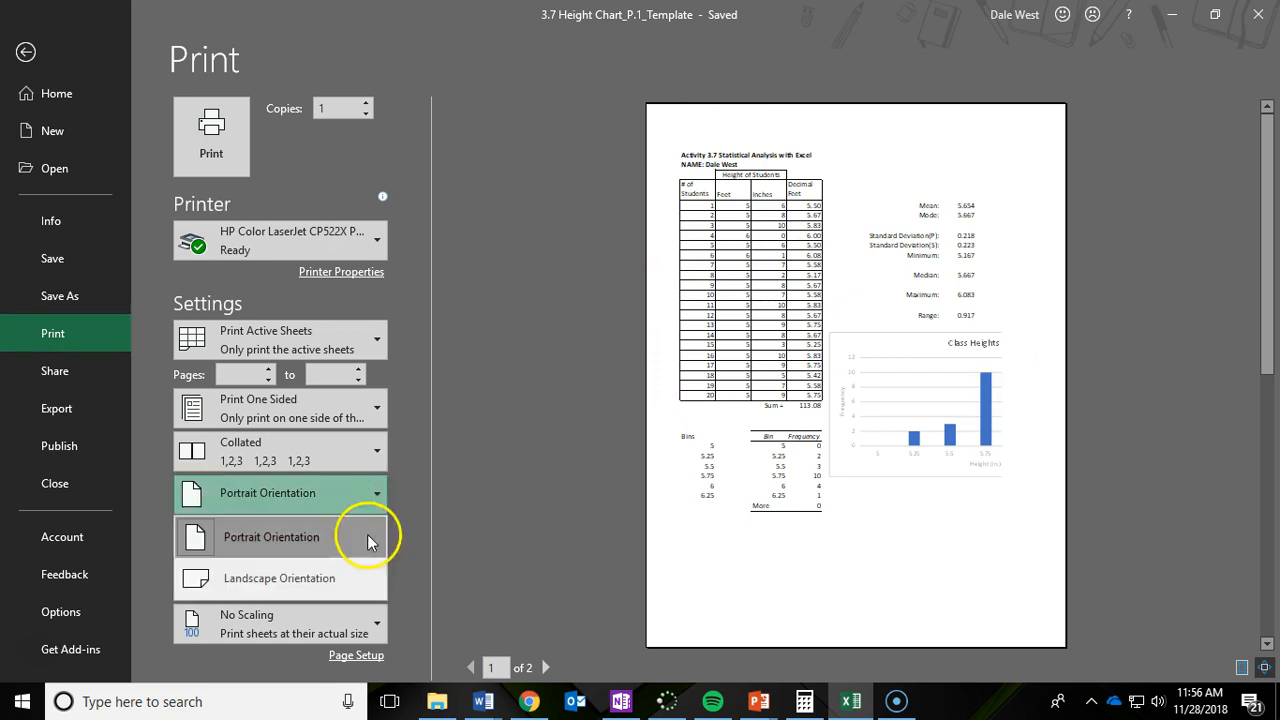
{"action": "left_click", "coordinate": [347, 574]}
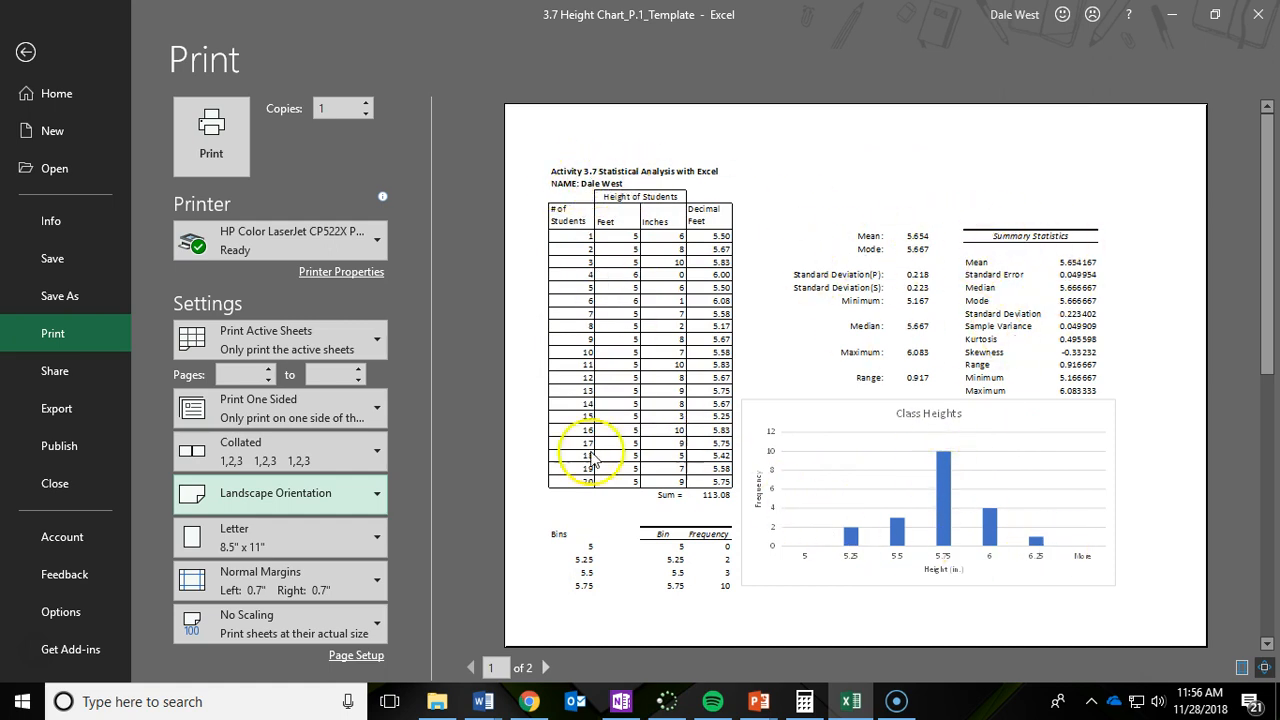
{"action": "left_click", "coordinate": [211, 148]}
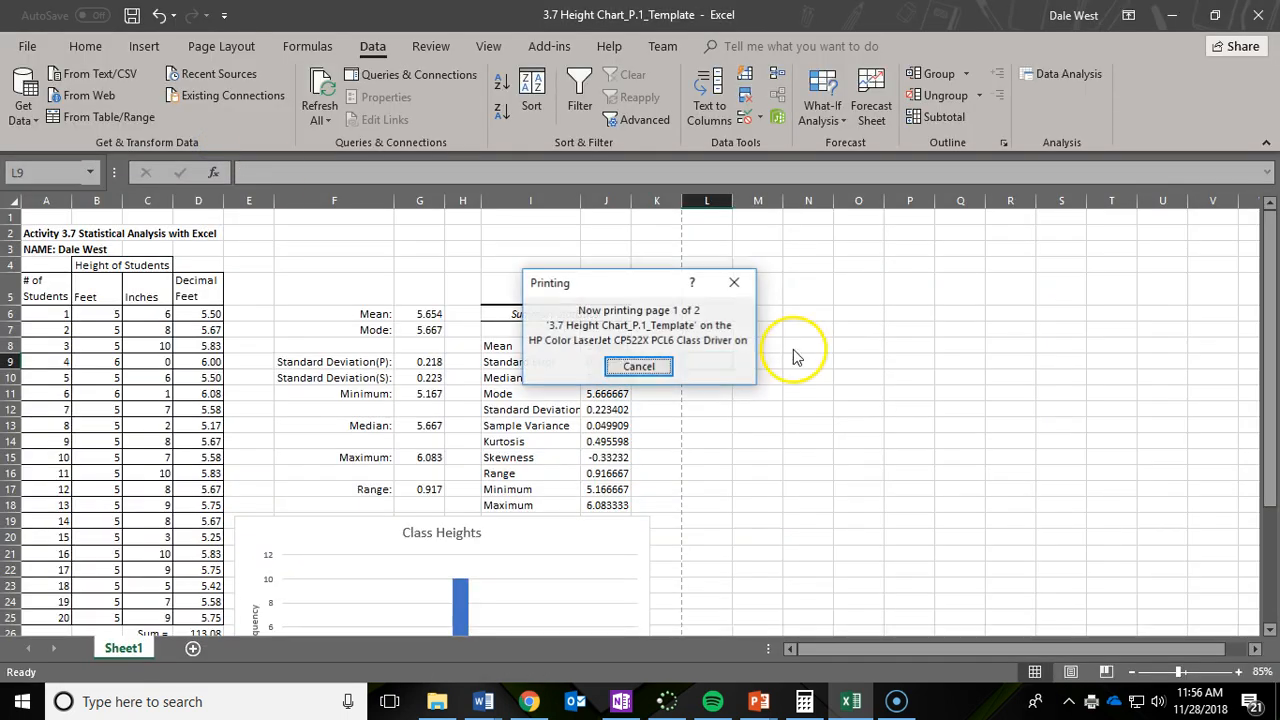